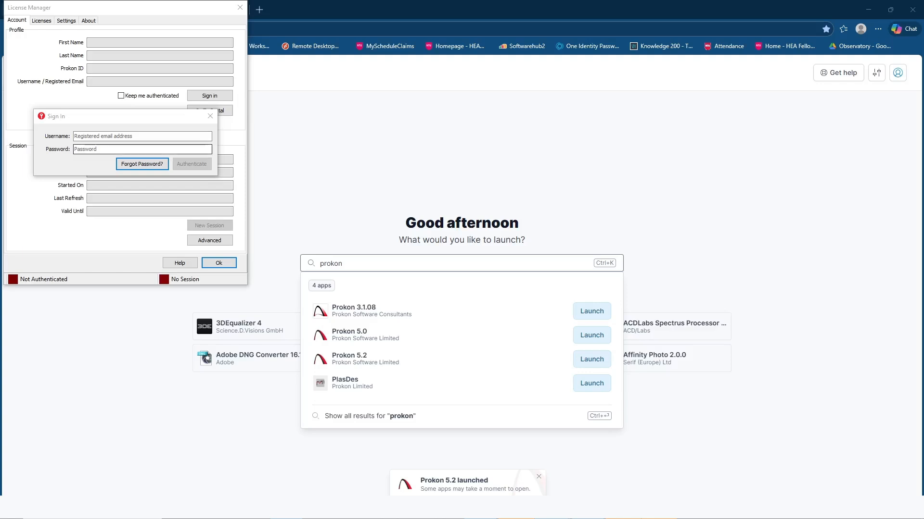
Sign in to the License Manager with the registered account's e-mail and password.
{"action": "left_click", "coordinate": [142, 136]}
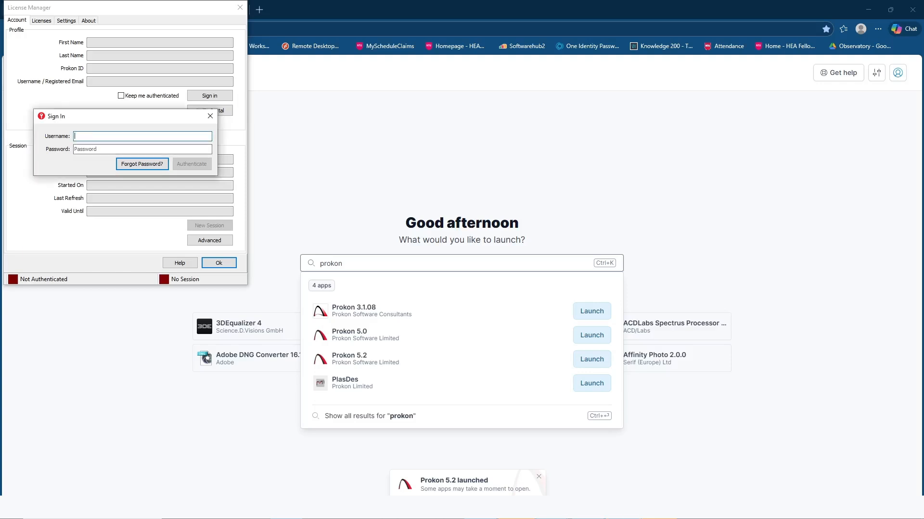
{"action": "key", "text": "Tab"}
{"action": "type", "text": "•••••••••••"}
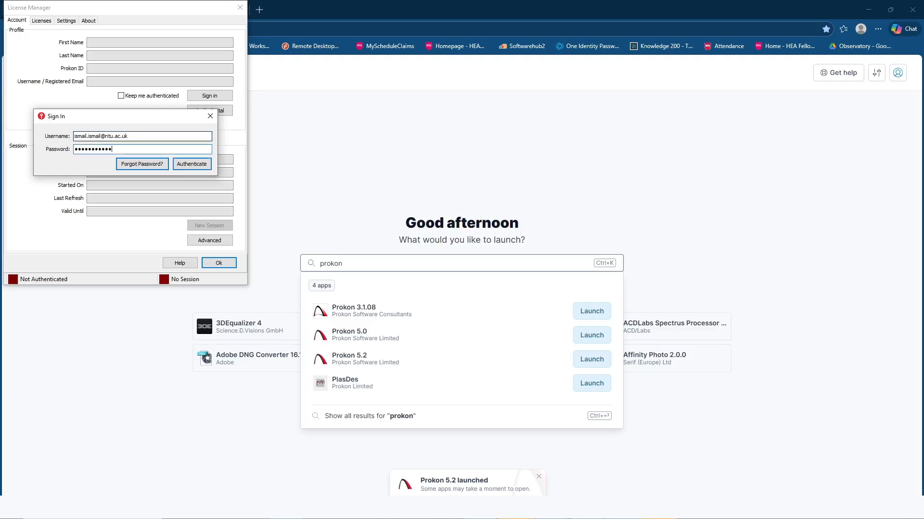
{"action": "key", "text": "Return"}
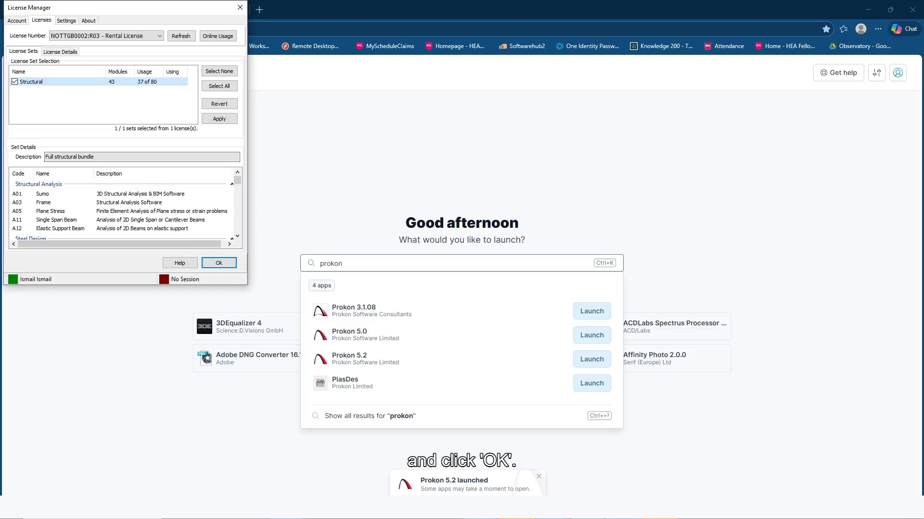
Accept the Structural licence set and close the License Manager.
{"action": "left_click", "coordinate": [219, 264]}
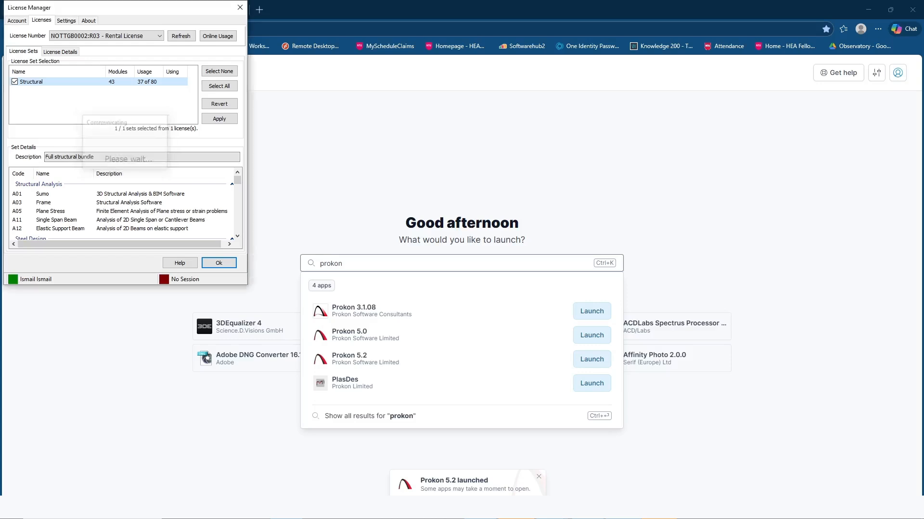
{"action": "key", "text": "Return"}
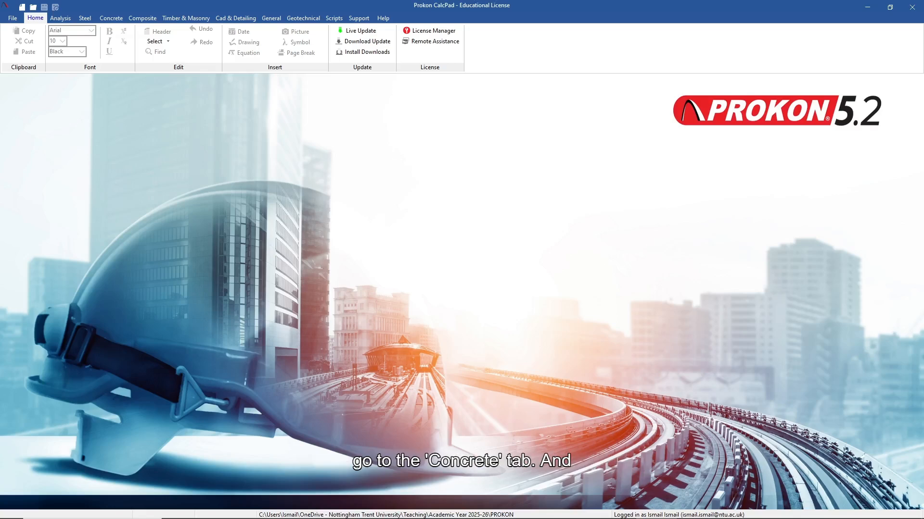
Launch the Continuous Beam module from the Concrete ribbon group.
{"action": "left_click", "coordinate": [111, 18]}
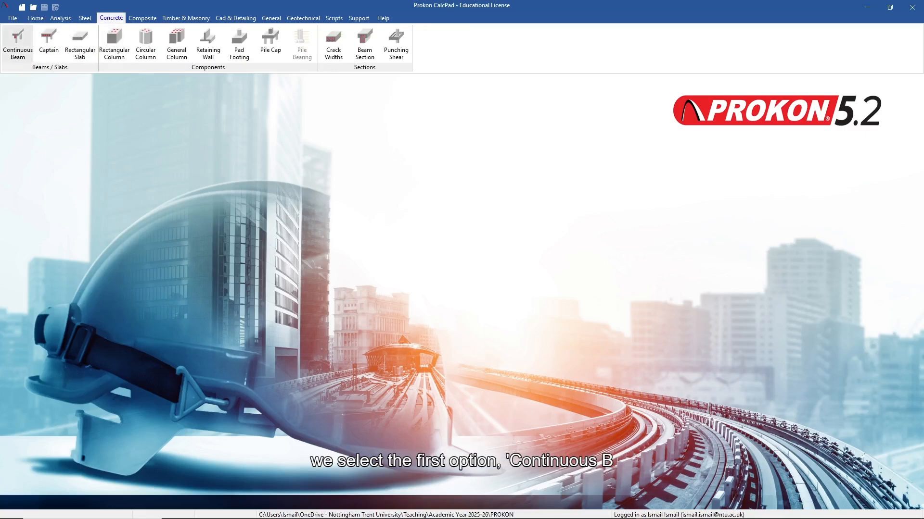
{"action": "left_click", "coordinate": [21, 50]}
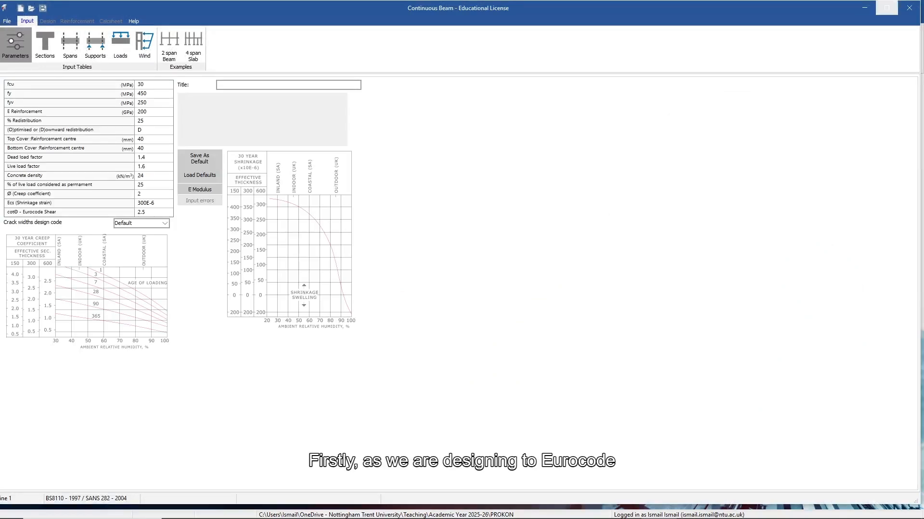
Maximize the Continuous Beam window and choose Eurocode 2 - 2023 under Europe as the design code.
{"action": "key", "text": "super+Up"}
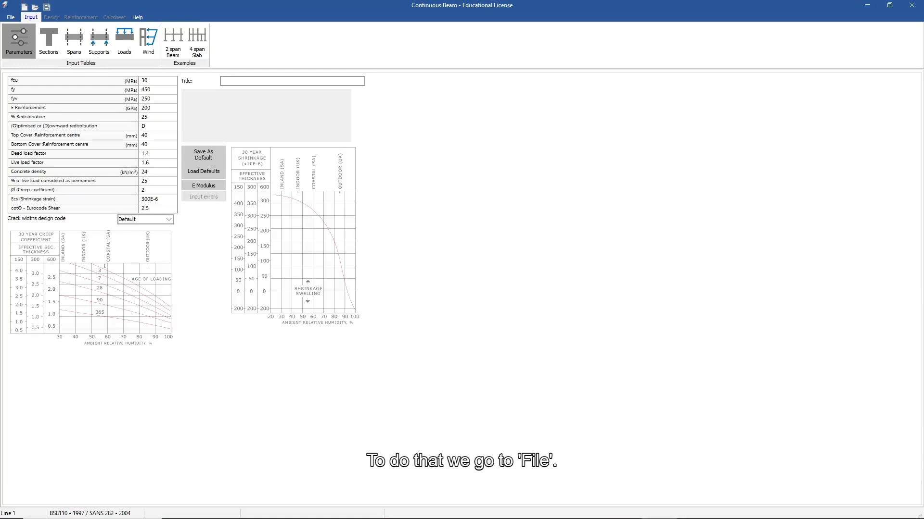
{"action": "key", "text": "alt+f"}
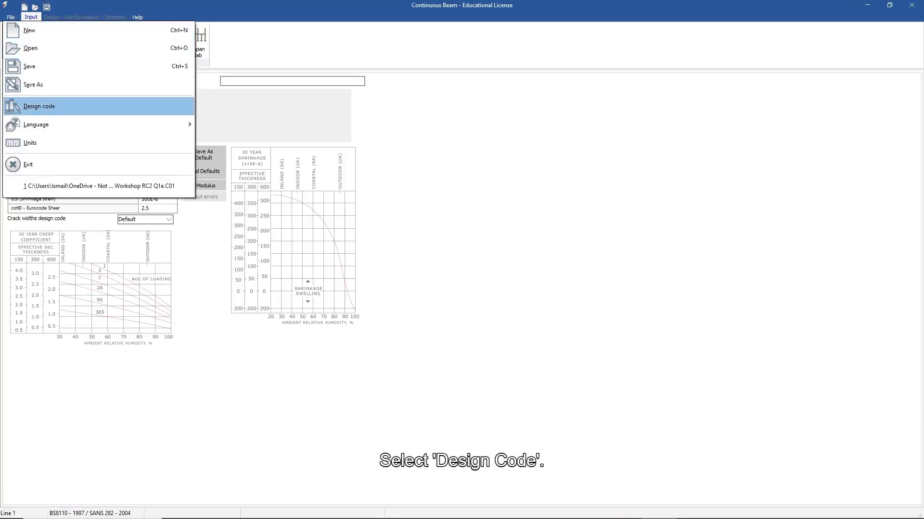
{"action": "left_click", "coordinate": [40, 106]}
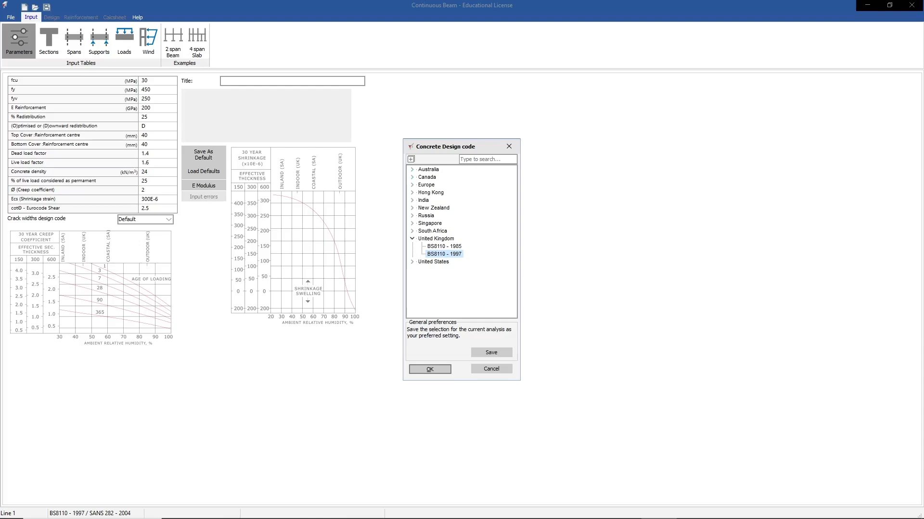
{"action": "left_click", "coordinate": [412, 184]}
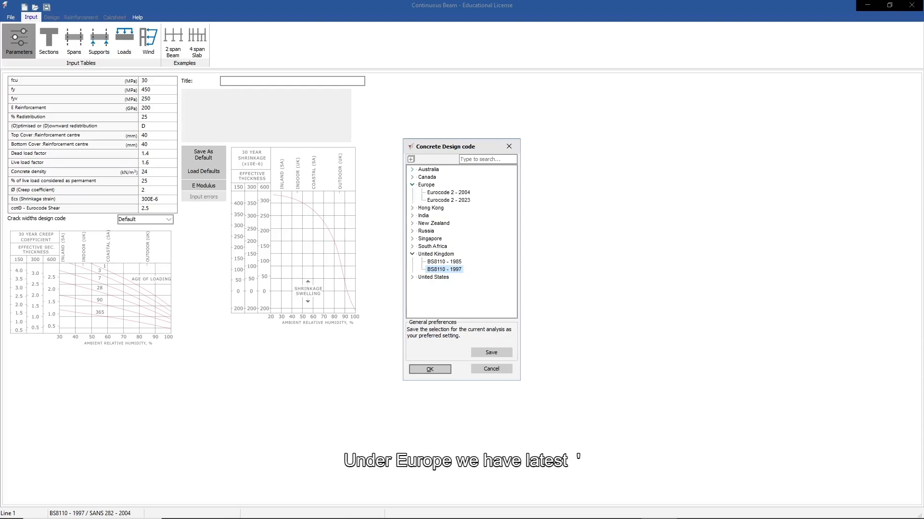
{"action": "left_click", "coordinate": [449, 200]}
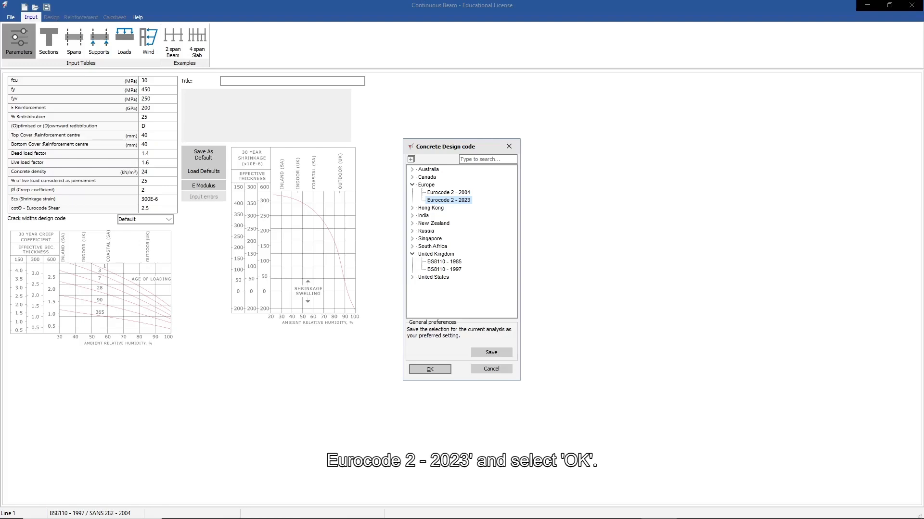
{"action": "key", "text": "Return"}
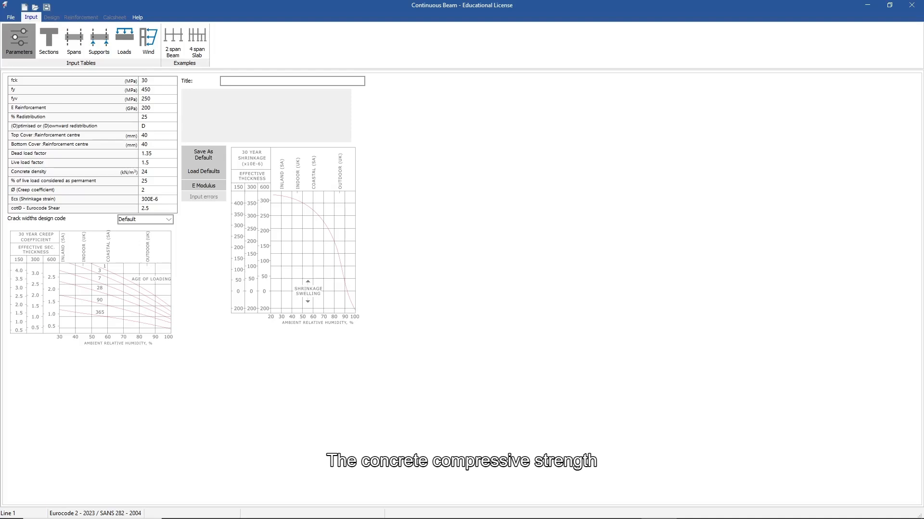
Keep fck at 30 MPa and change fy and fyv to 500 MPa.
{"action": "left_click", "coordinate": [157, 80]}
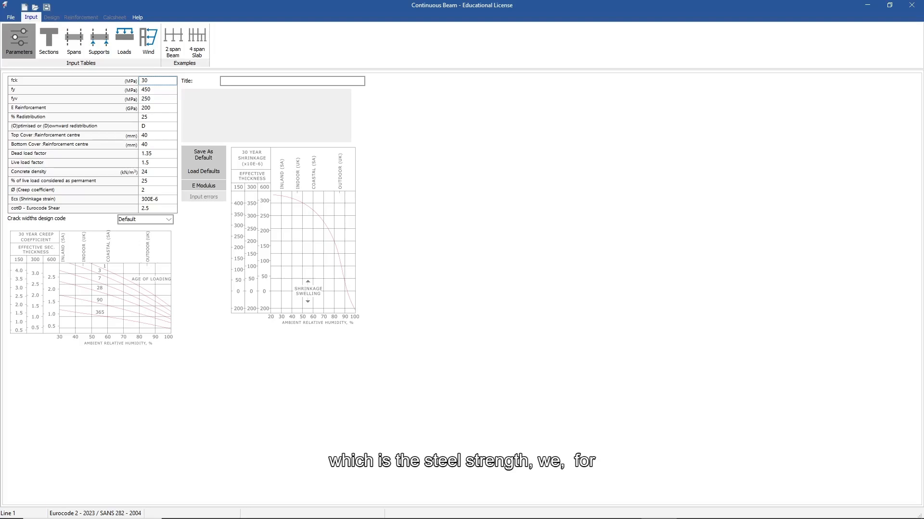
{"action": "left_click", "coordinate": [158, 90]}
{"action": "left_click", "coordinate": [158, 90]}
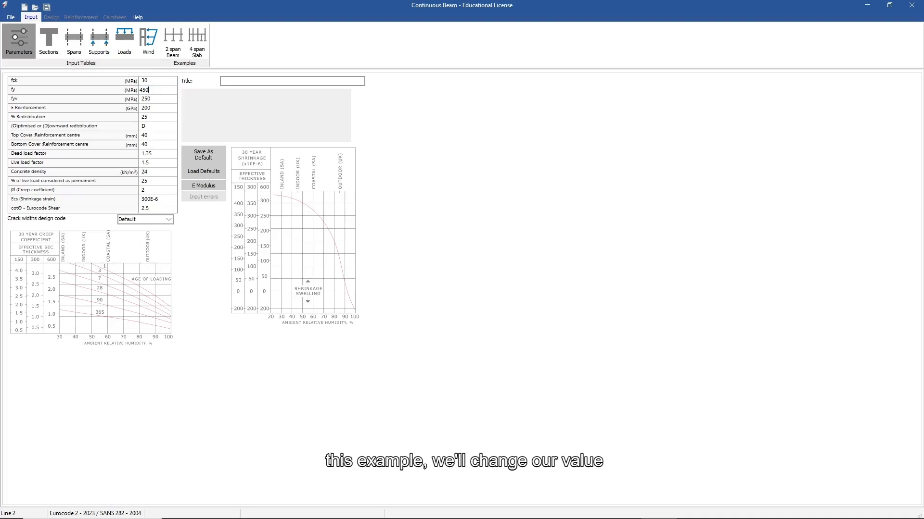
{"action": "double_click", "coordinate": [145, 90]}
{"action": "type", "text": "500"}
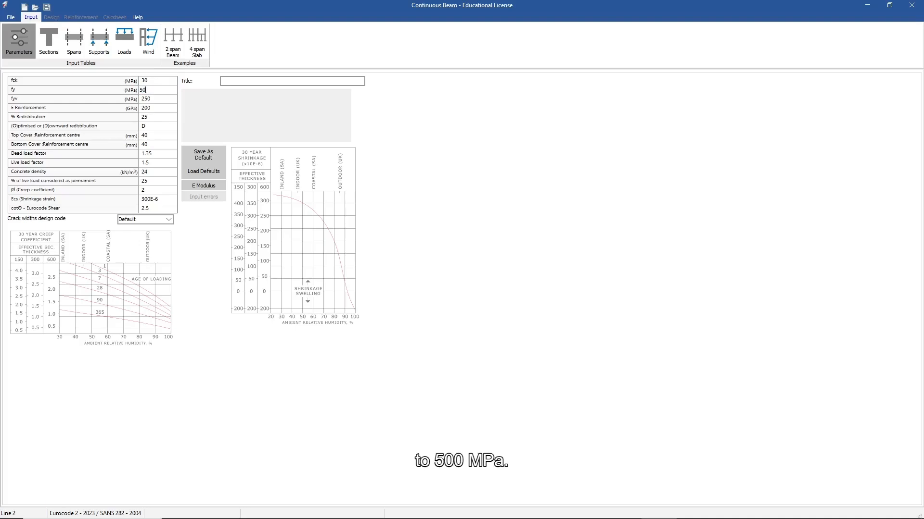
{"action": "key", "text": "Return"}
{"action": "double_click", "coordinate": [144, 99]}
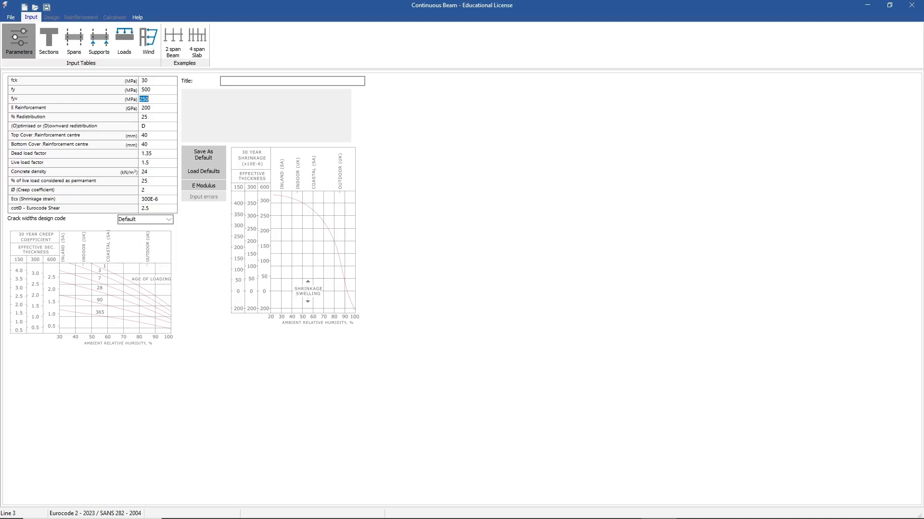
{"action": "type", "text": "500"}
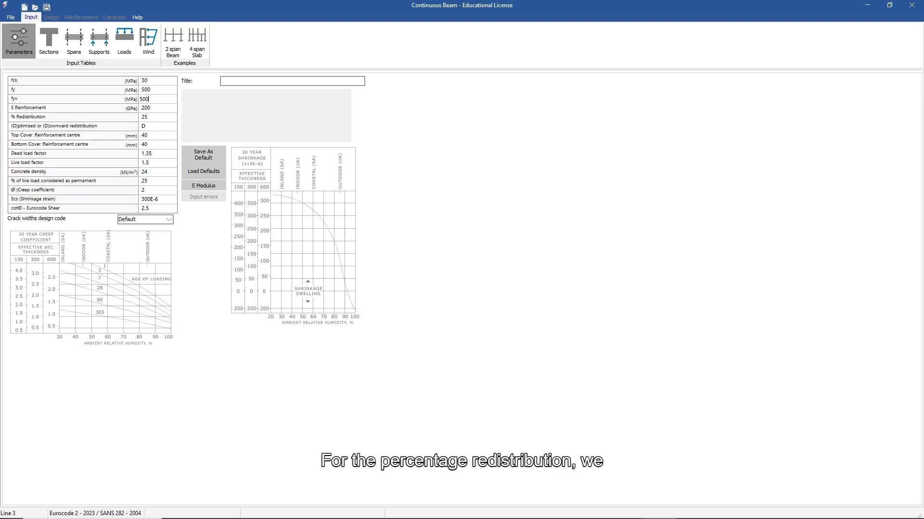
Set redistribution to 15% and top and bottom covers to 30 mm, then save as default.
{"action": "left_click", "coordinate": [157, 117]}
{"action": "left_click", "coordinate": [158, 117]}
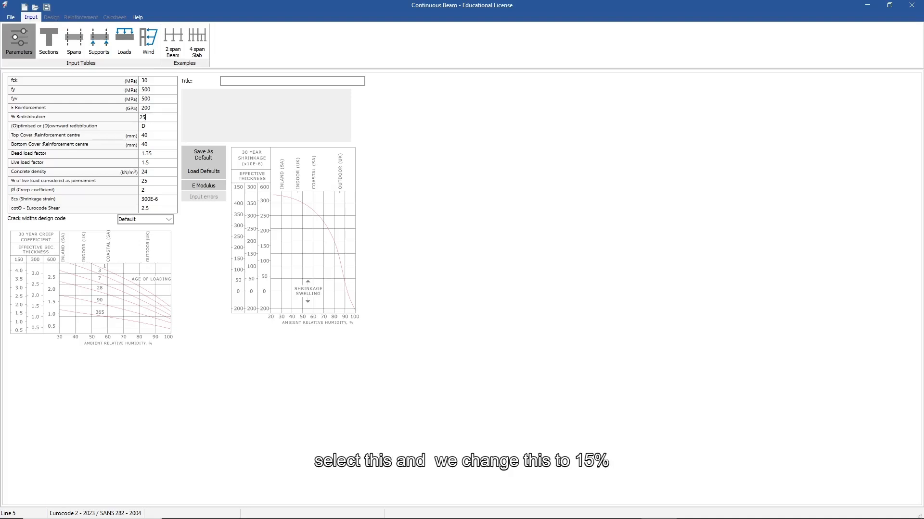
{"action": "type", "text": "15"}
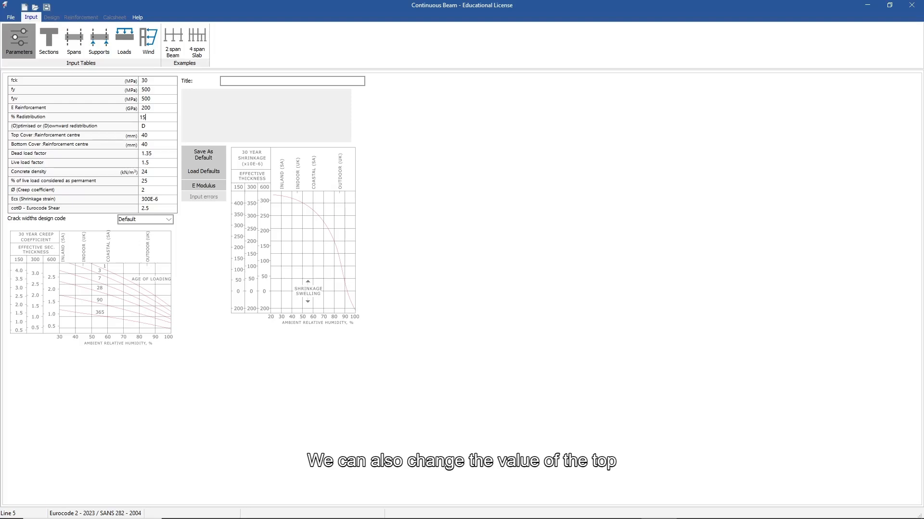
{"action": "left_click", "coordinate": [143, 135]}
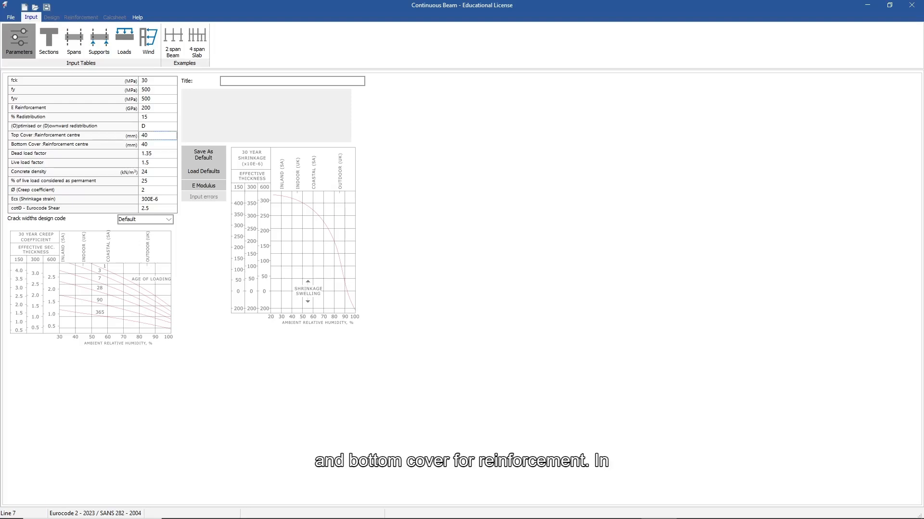
{"action": "double_click", "coordinate": [142, 136]}
{"action": "type", "text": "30"}
{"action": "left_click", "coordinate": [143, 145]}
{"action": "double_click", "coordinate": [143, 145]}
{"action": "type", "text": "30"}
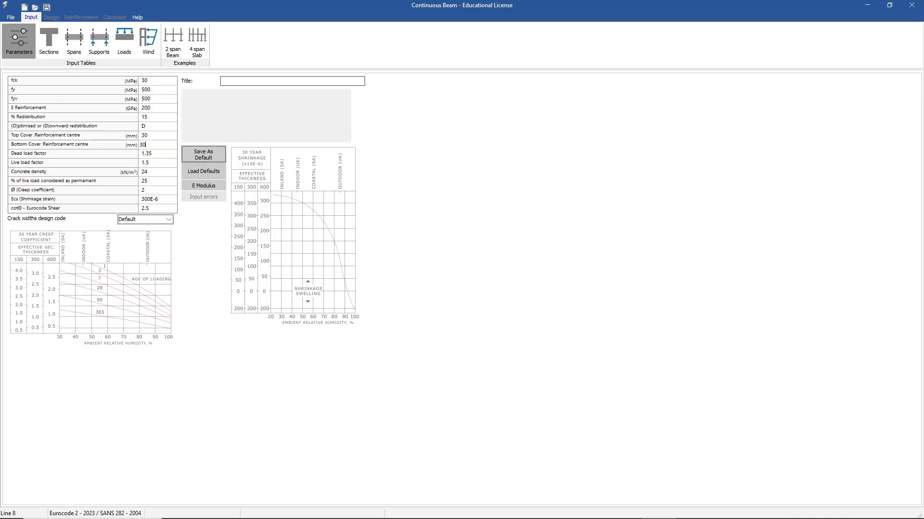
{"action": "left_click", "coordinate": [203, 155]}
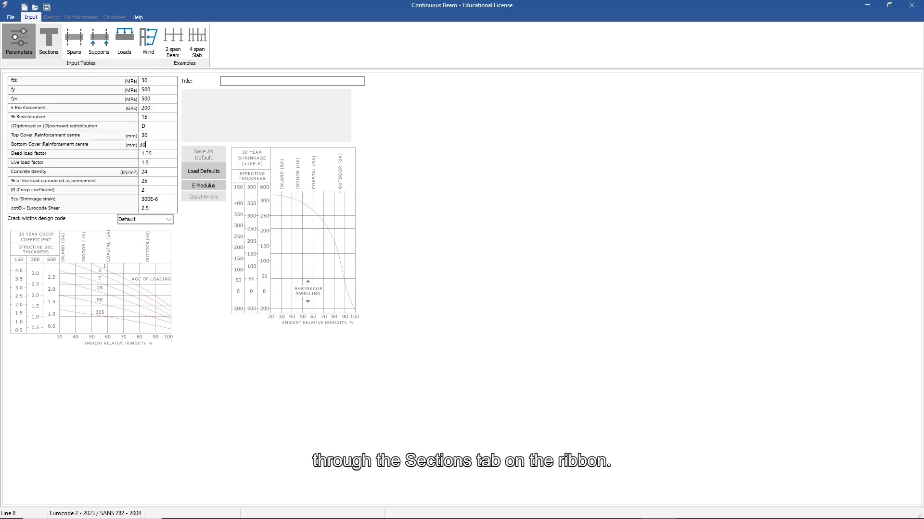
Enter section 1 in the Sections table with Bw 500 mm and D 500 mm.
{"action": "left_click", "coordinate": [48, 40]}
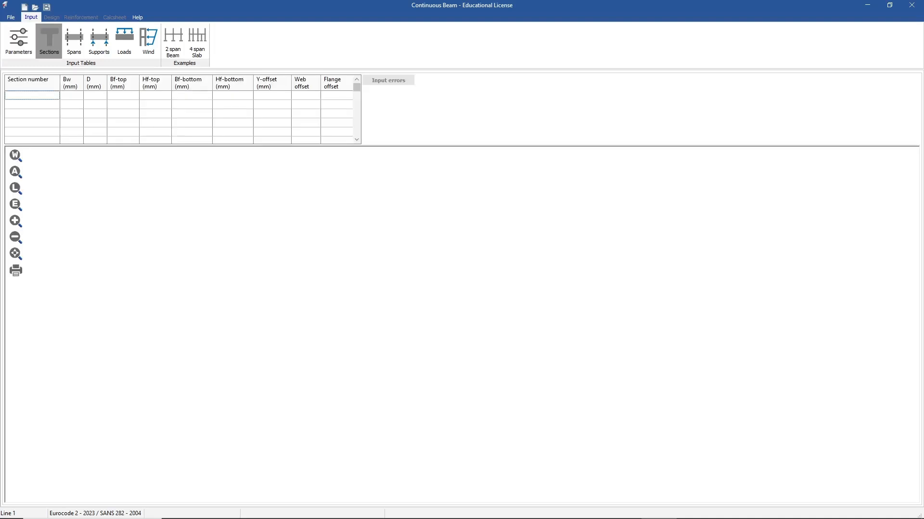
{"action": "type", "text": "1"}
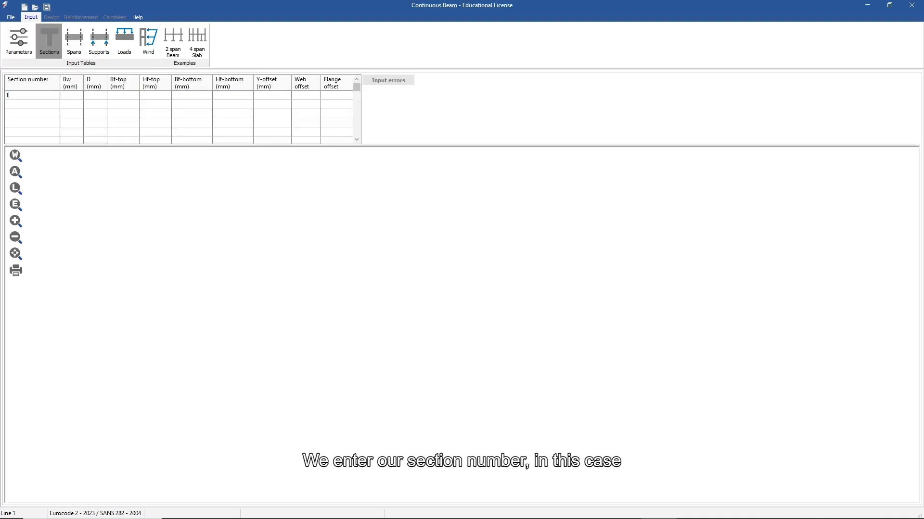
{"action": "key", "text": "Return"}
{"action": "left_click", "coordinate": [72, 95]}
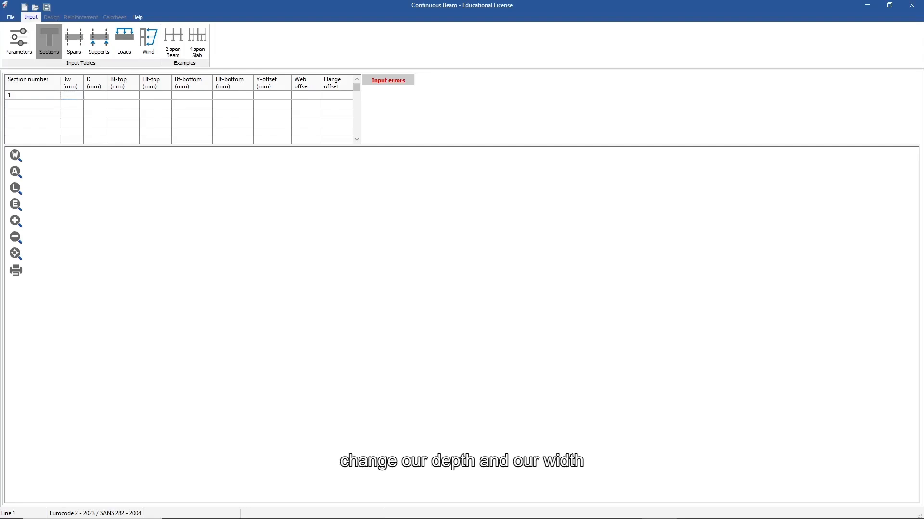
{"action": "type", "text": "500"}
{"action": "key", "text": "Tab"}
{"action": "type", "text": "500"}
{"action": "key", "text": "Tab"}
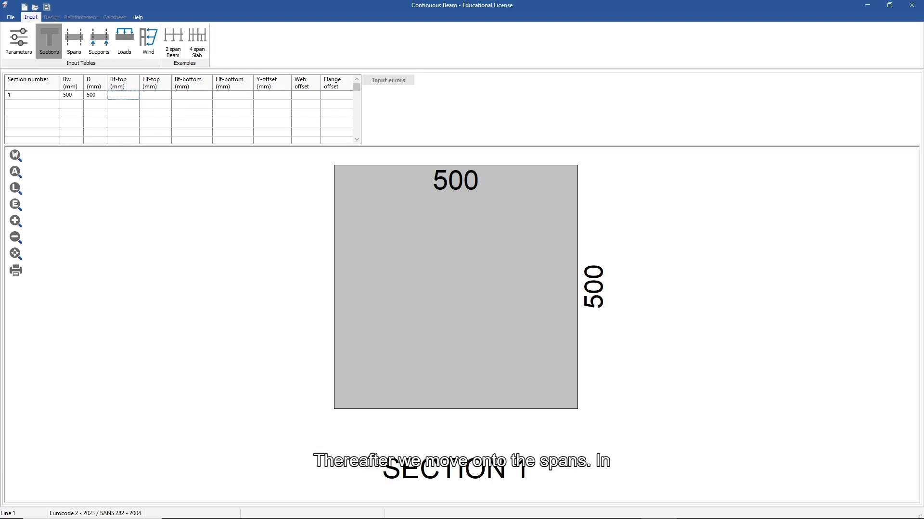
{"action": "left_click", "coordinate": [74, 41]}
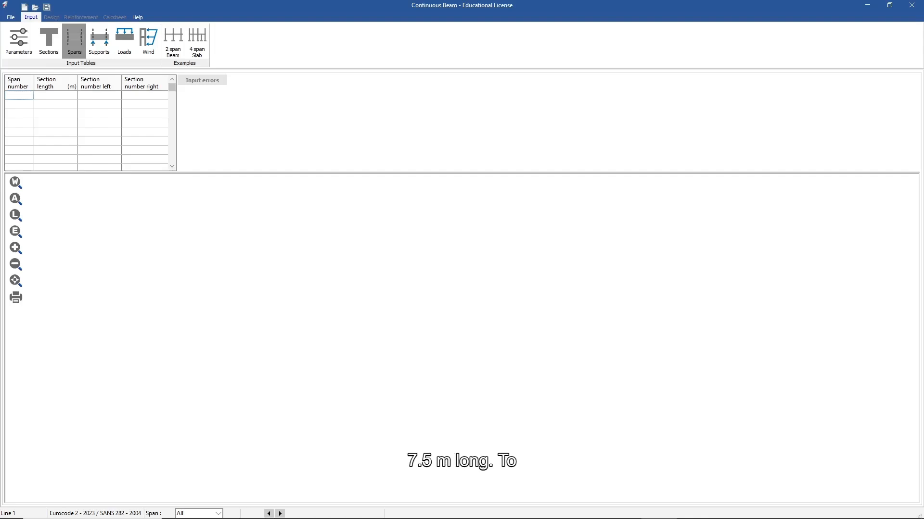
Give spans 1 to 5 a length of 7.5 m each.
{"action": "type", "text": "1"}
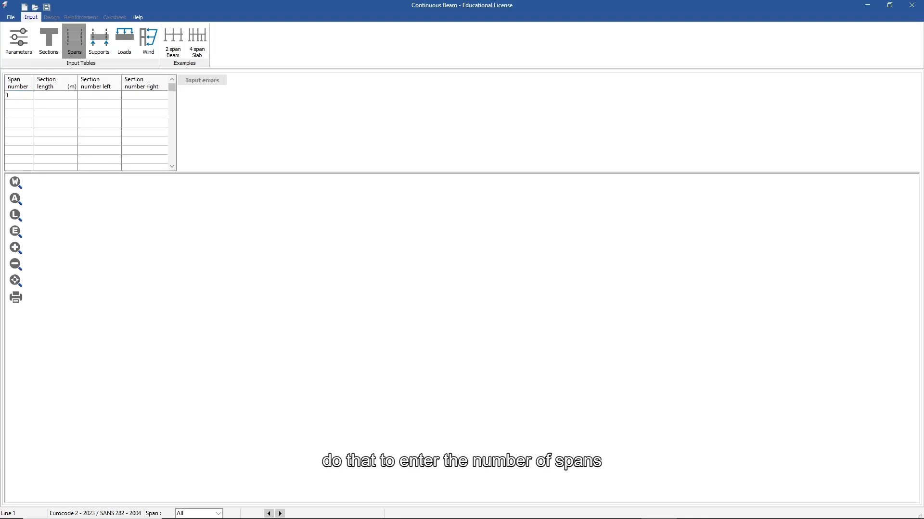
{"action": "type", "text": "2"}
{"action": "key", "text": "BackSpace"}
{"action": "key", "text": "Down"}
{"action": "key", "text": "Down"}
{"action": "key", "text": "Down"}
{"action": "key", "text": "Down"}
{"action": "key", "text": "Down"}
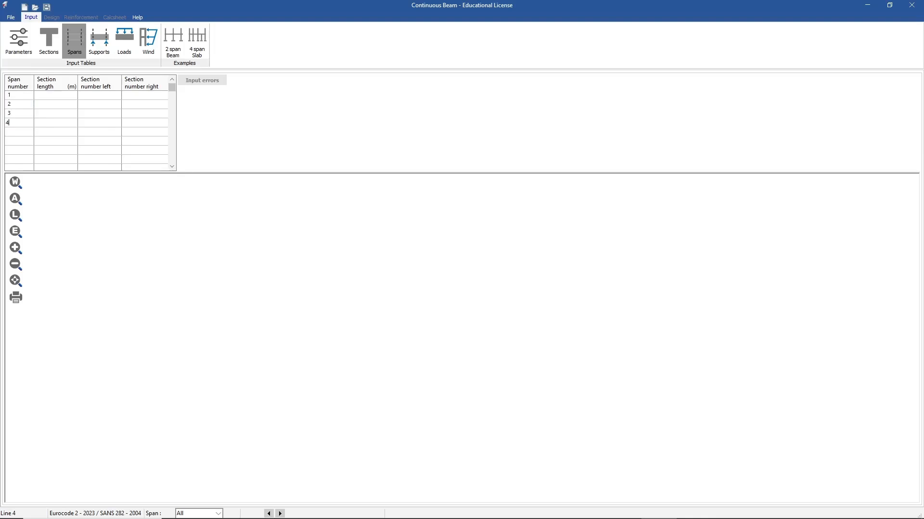
{"action": "left_click", "coordinate": [56, 95]}
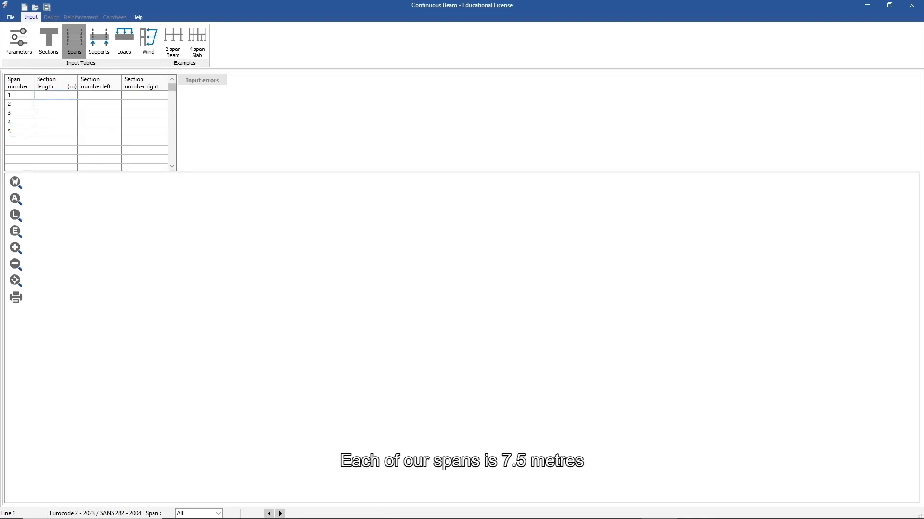
{"action": "type", "text": "7.5"}
{"action": "key", "text": "Return"}
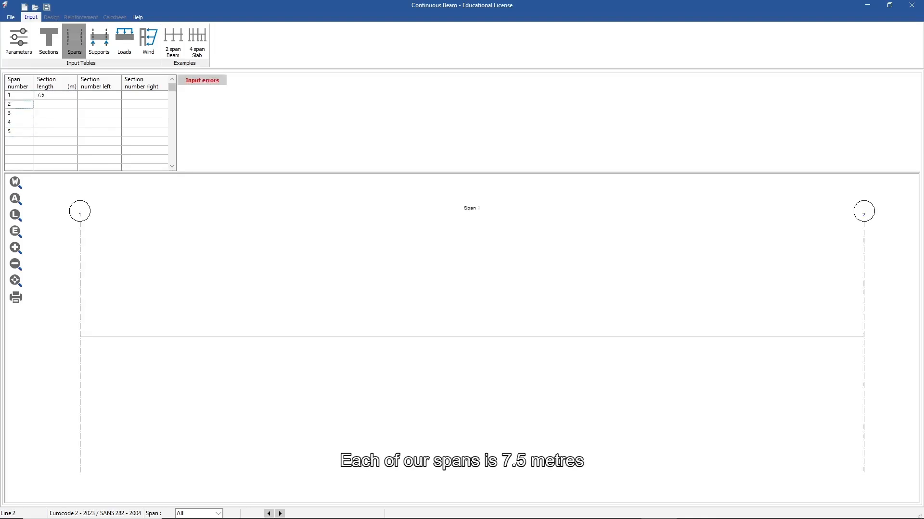
{"action": "left_click", "coordinate": [55, 105]}
{"action": "type", "text": "7.5"}
{"action": "key", "text": "Return"}
{"action": "left_click", "coordinate": [55, 113]}
{"action": "type", "text": "7.5"}
{"action": "key", "text": "Down"}
{"action": "type", "text": "7.5"}
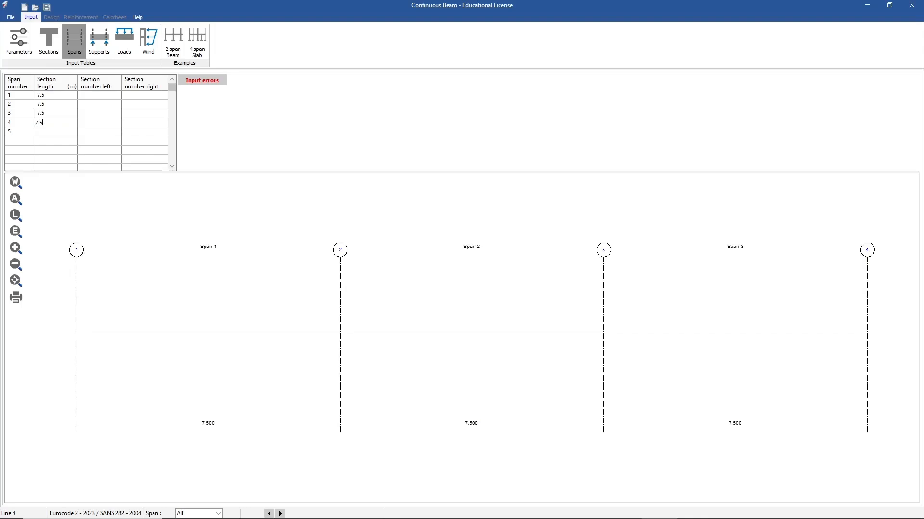
{"action": "key", "text": "Down"}
{"action": "type", "text": "7.5"}
{"action": "key", "text": "Down"}
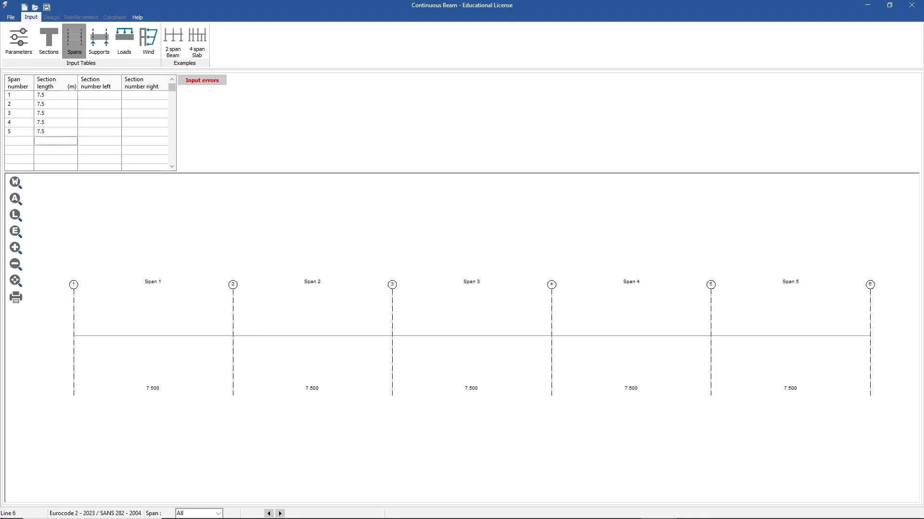
Assign section 1 to the left end of all five spans.
{"action": "left_click", "coordinate": [100, 96]}
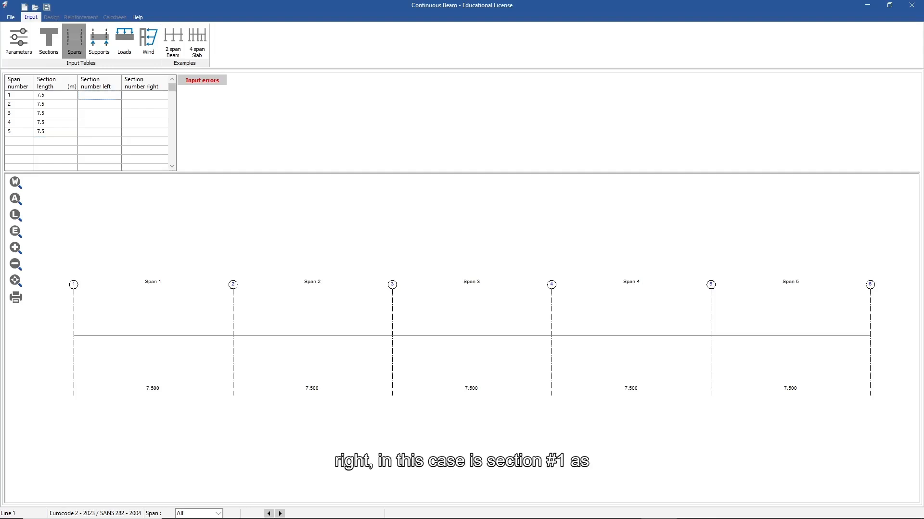
{"action": "type", "text": "1"}
{"action": "key", "text": "Return"}
{"action": "type", "text": "1"}
{"action": "key", "text": "Return"}
{"action": "type", "text": "1"}
{"action": "key", "text": "Return"}
{"action": "type", "text": "1"}
{"action": "key", "text": "Return"}
{"action": "type", "text": "1"}
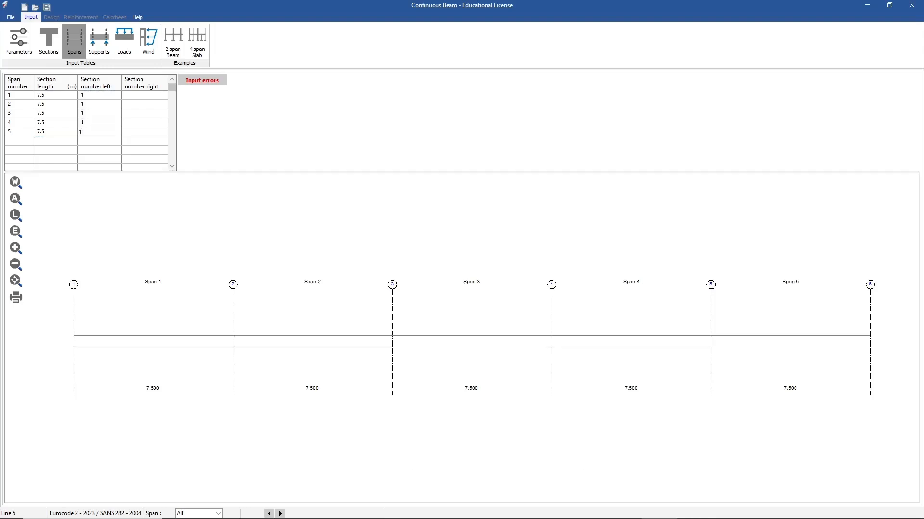
{"action": "key", "text": "Return"}
Assign section 1 to the right end of the spans.
{"action": "key", "text": "Tab"}
{"action": "key", "text": "Up"}
{"action": "key", "text": "Up"}
{"action": "key", "text": "Up"}
{"action": "key", "text": "Up"}
{"action": "key", "text": "Up"}
{"action": "type", "text": "1"}
{"action": "key", "text": "Return"}
{"action": "type", "text": "1"}
{"action": "key", "text": "Return"}
{"action": "type", "text": "1"}
{"action": "key", "text": "Return"}
{"action": "type", "text": "1"}
{"action": "key", "text": "Return"}
{"action": "type", "text": "1"}
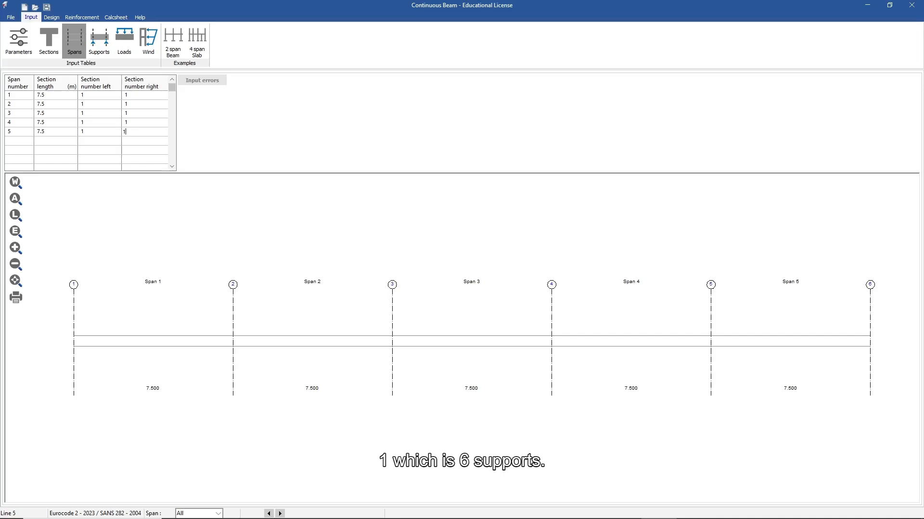
{"action": "left_click", "coordinate": [99, 41]}
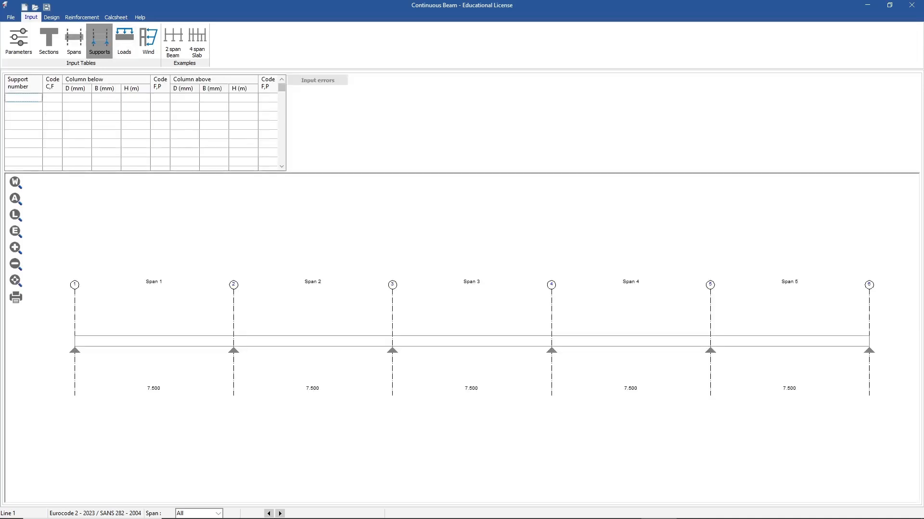
Number the supports 1 to 6 in the Supports table.
{"action": "type", "text": "1"}
{"action": "key", "text": "Return"}
{"action": "type", "text": "2"}
{"action": "key", "text": "Return"}
{"action": "type", "text": "3"}
{"action": "key", "text": "Return"}
{"action": "type", "text": "4"}
{"action": "key", "text": "Return"}
{"action": "type", "text": "5"}
{"action": "key", "text": "Return"}
{"action": "type", "text": "6"}
{"action": "key", "text": "Return"}
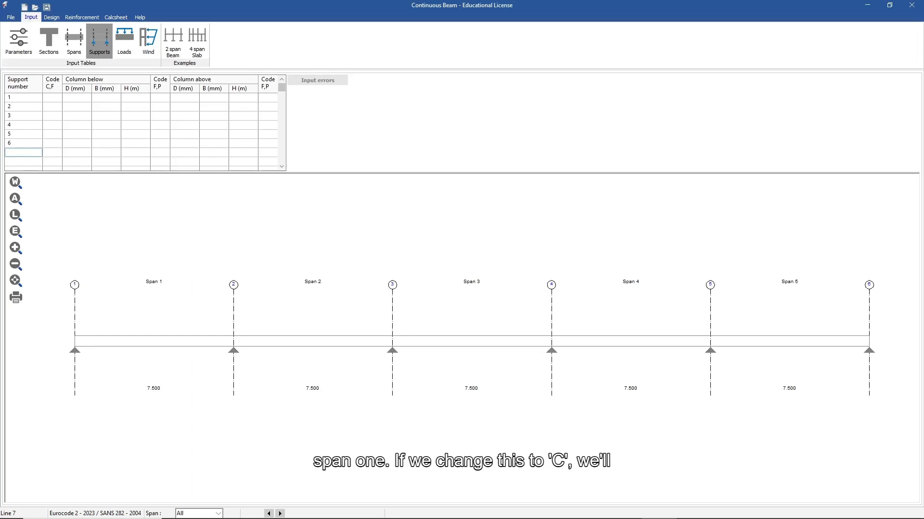
Enter cantilever code C for support 1, then delete it to keep an ordinary support.
{"action": "left_click", "coordinate": [52, 97]}
{"action": "type", "text": "C"}
{"action": "key", "text": "Return"}
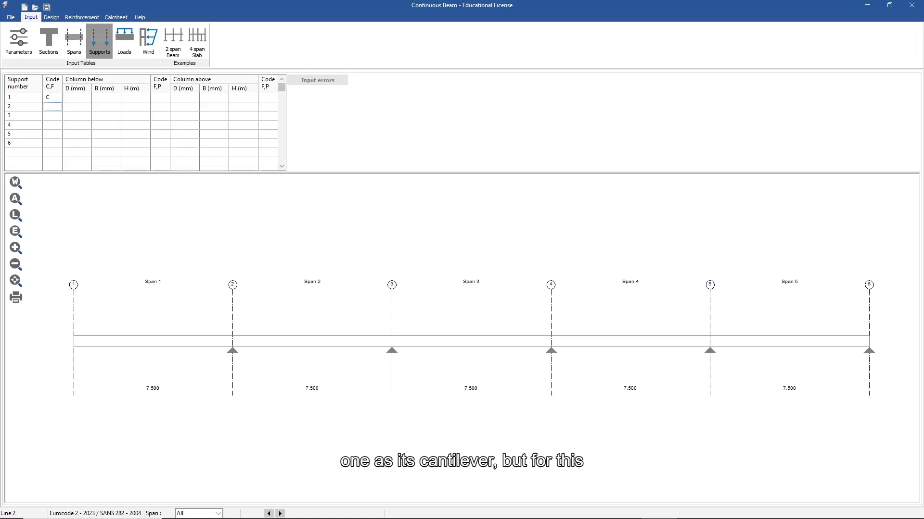
{"action": "left_click", "coordinate": [53, 98]}
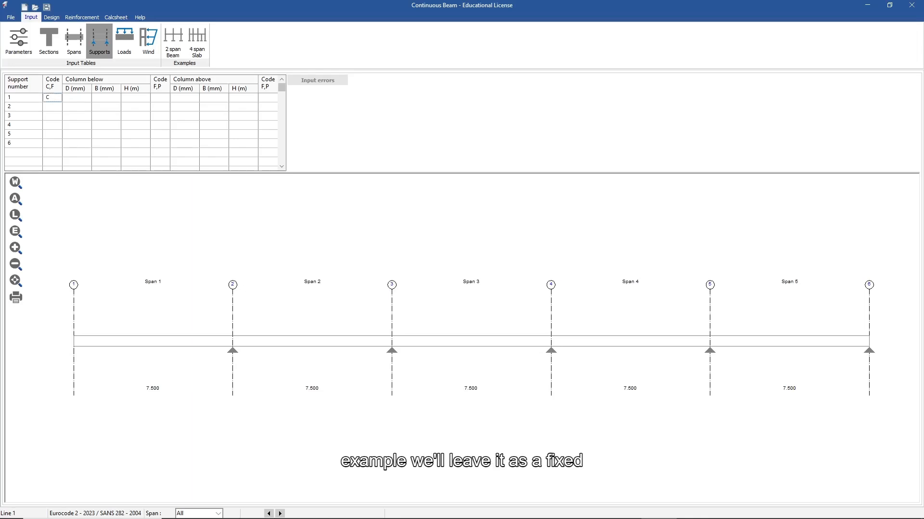
{"action": "key", "text": "Delete"}
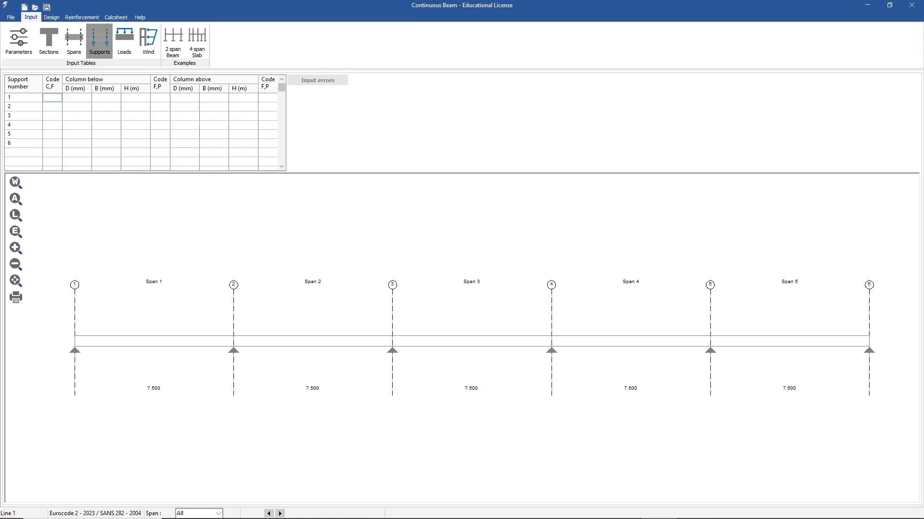
{"action": "left_click", "coordinate": [77, 98]}
Give support 1 a 450 × 450 mm column below, 3 m high.
{"action": "type", "text": "450"}
{"action": "key", "text": "Tab"}
{"action": "type", "text": "450"}
{"action": "key", "text": "Tab"}
{"action": "type", "text": "3"}
{"action": "key", "text": "Return"}
Copy support 1's column-below dimensions to supports 2 through 6.
{"action": "key", "text": "shift+Right"}
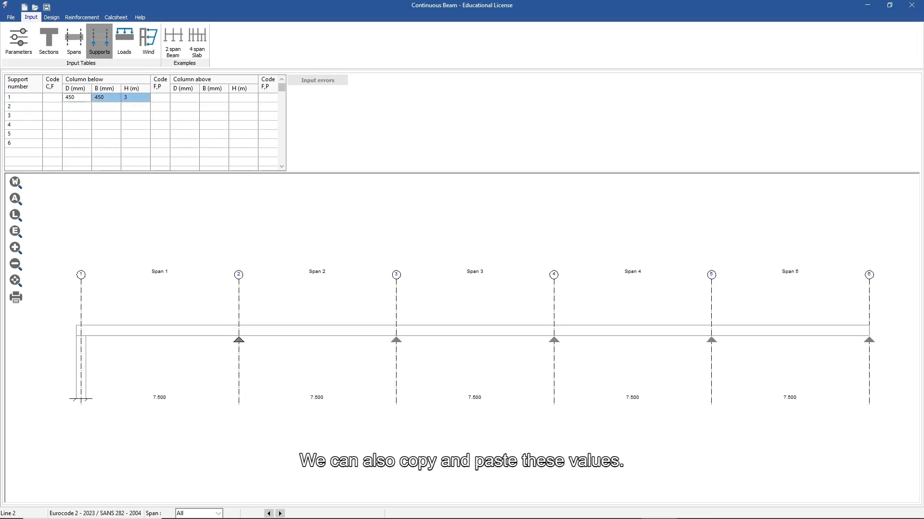
{"action": "key", "text": "ctrl+c"}
{"action": "key", "text": "Down"}
{"action": "key", "text": "ctrl+v"}
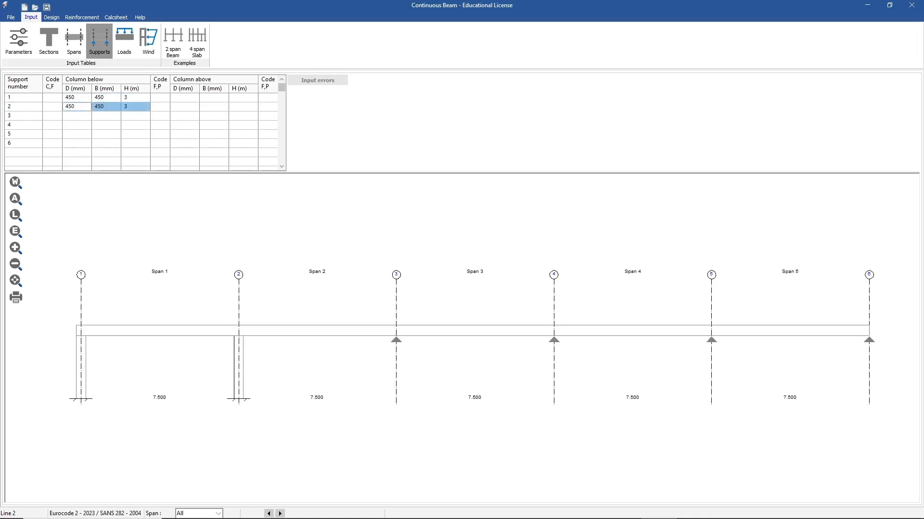
{"action": "key", "text": "Down"}
{"action": "key", "text": "ctrl+v"}
{"action": "key", "text": "Down"}
{"action": "key", "text": "ctrl+v"}
{"action": "key", "text": "Down"}
{"action": "key", "text": "ctrl+v"}
{"action": "key", "text": "Down"}
{"action": "key", "text": "ctrl+v"}
Paste the same 450 × 450 mm, 3 m columns into Column above for all supports.
{"action": "left_click_drag", "start_coordinate": [77, 98], "coordinate": [136, 143]}
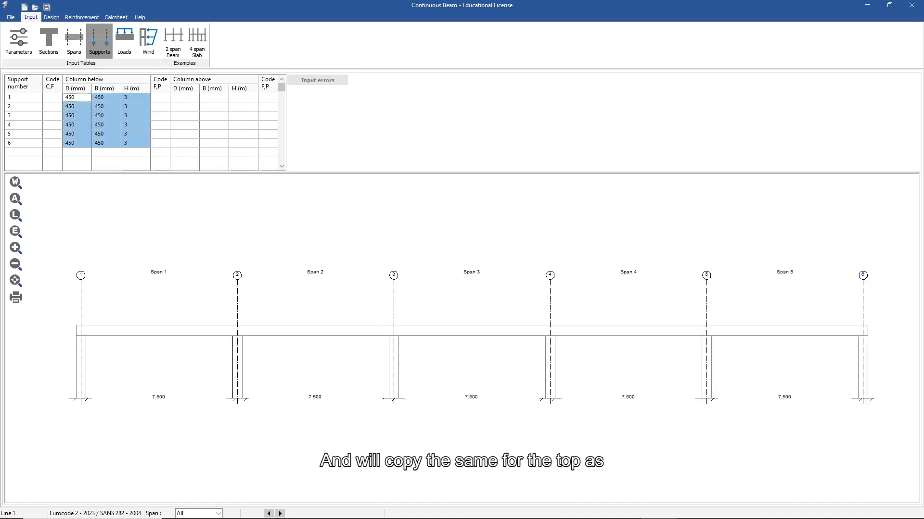
{"action": "left_click", "coordinate": [184, 98]}
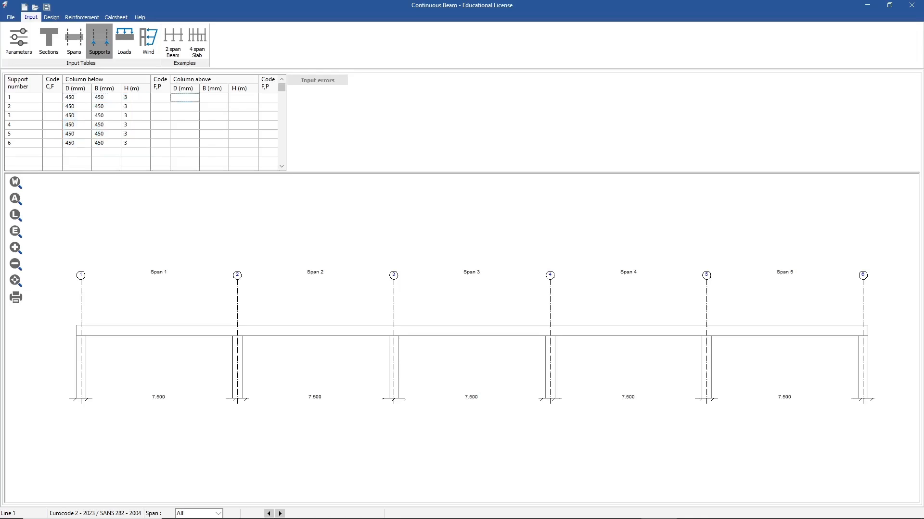
{"action": "key", "text": "ctrl+v"}
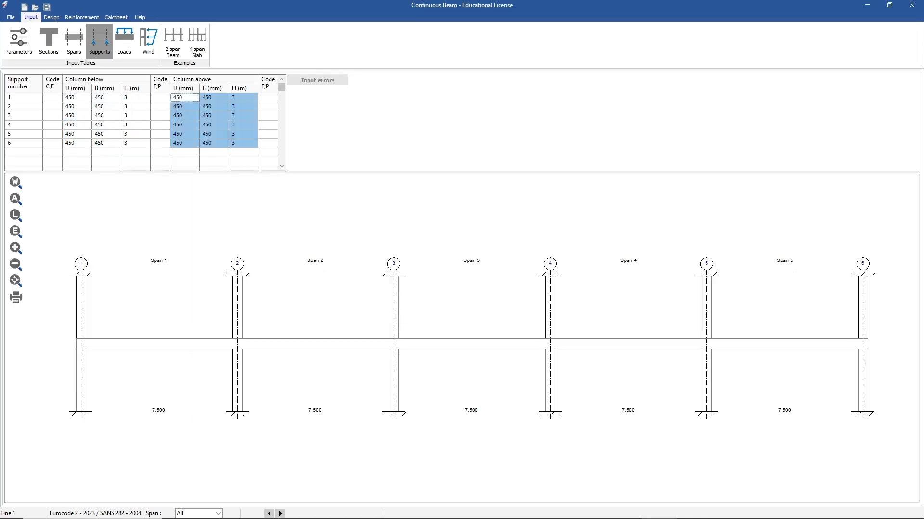
{"action": "left_click", "coordinate": [243, 152]}
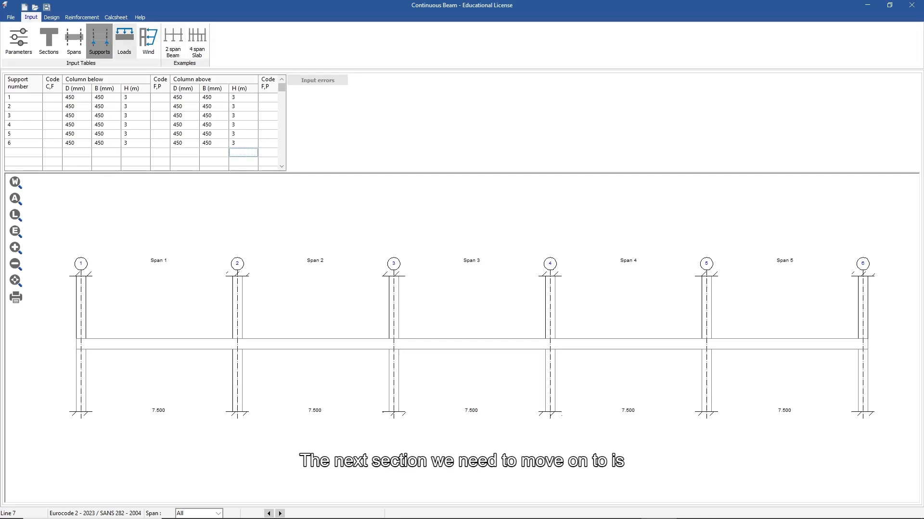
{"action": "left_click", "coordinate": [125, 41]}
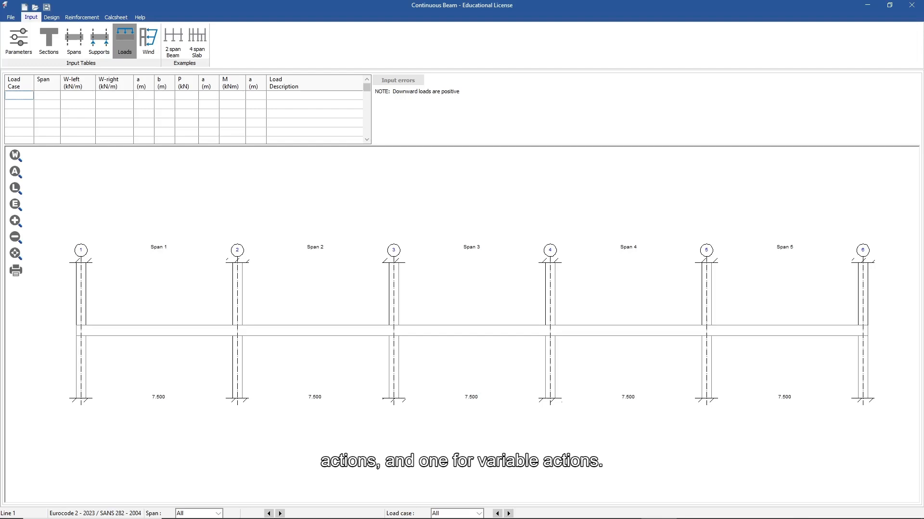
Create dead load case D and live load case L, both applied to span 1.
{"action": "type", "text": "D"}
{"action": "key", "text": "Return"}
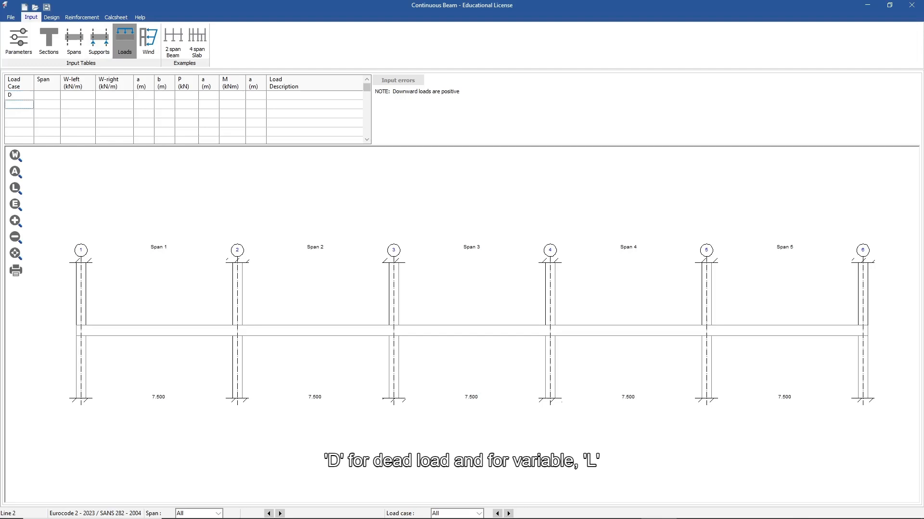
{"action": "type", "text": "L"}
{"action": "left_click", "coordinate": [47, 95]}
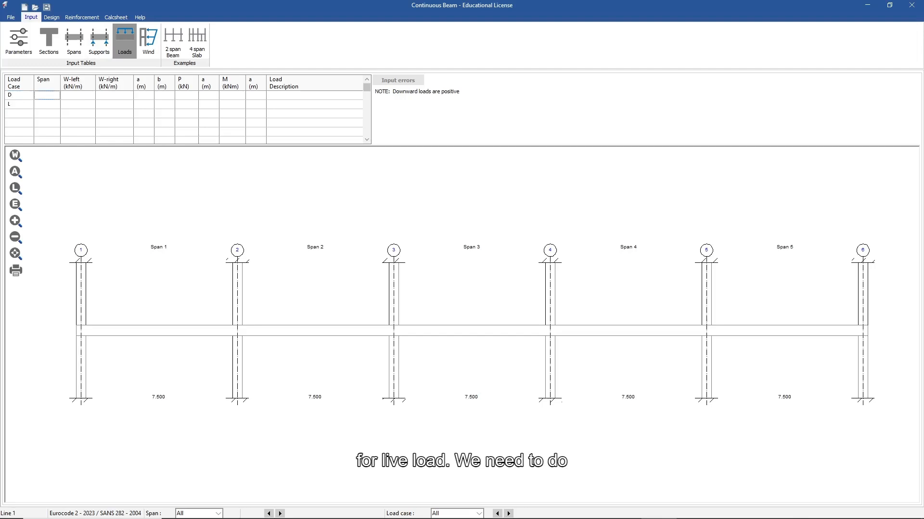
{"action": "type", "text": "1"}
{"action": "key", "text": "Down"}
{"action": "type", "text": "1"}
{"action": "key", "text": "Right"}
{"action": "key", "text": "Up"}
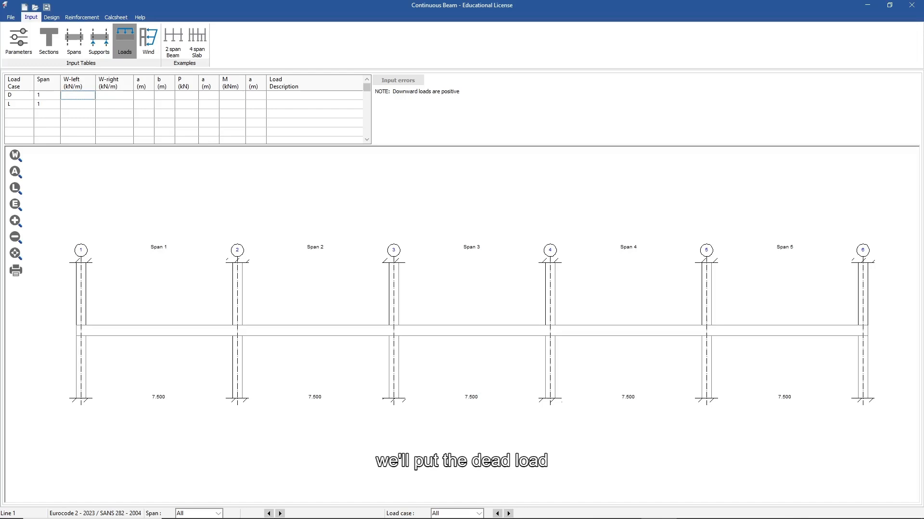
Set W-left and W-right to 50 kN/m for D and 10 kN/m for L.
{"action": "type", "text": "50"}
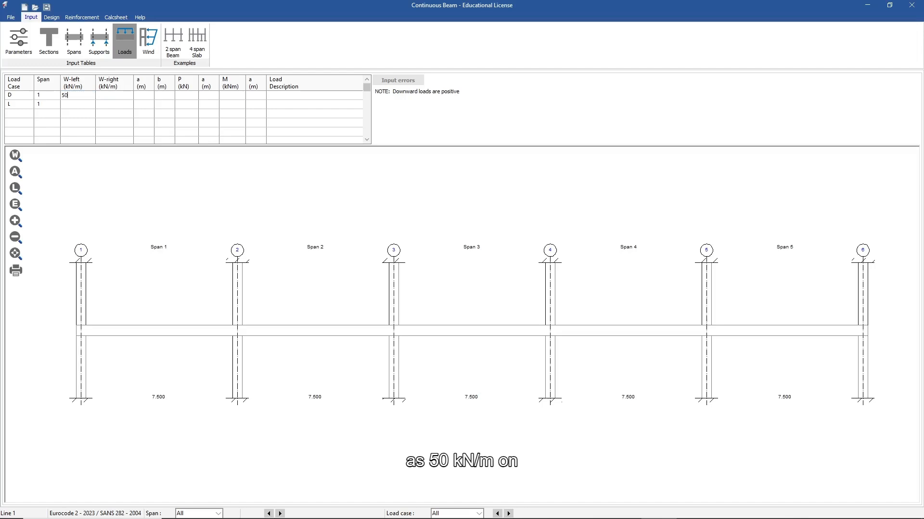
{"action": "key", "text": "Tab"}
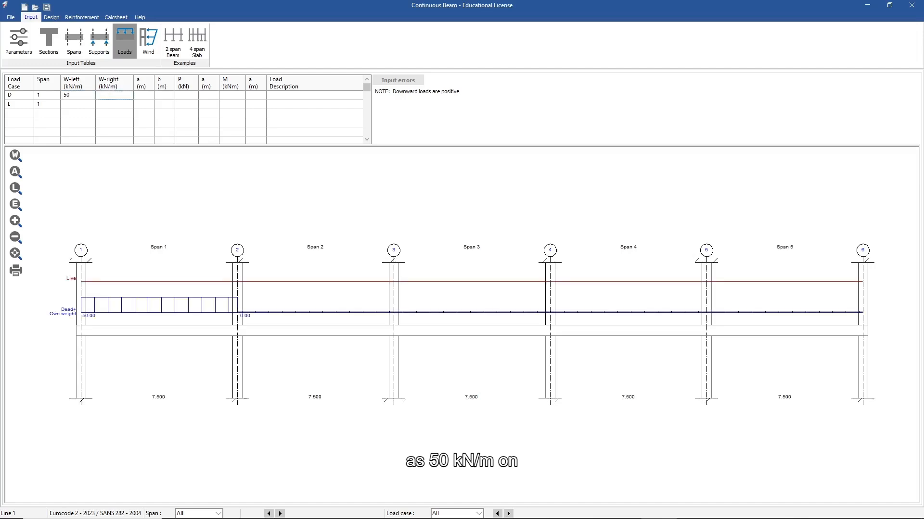
{"action": "type", "text": "50"}
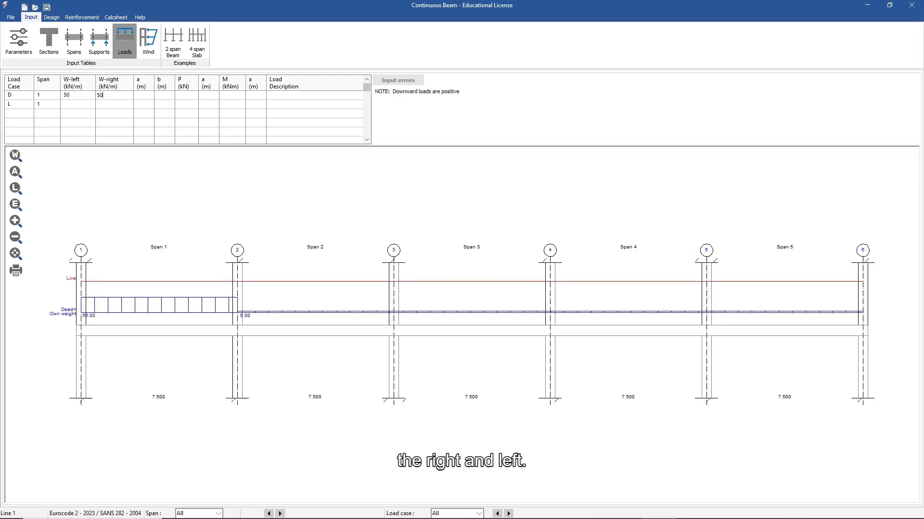
{"action": "key", "text": "Down"}
{"action": "key", "text": "Left"}
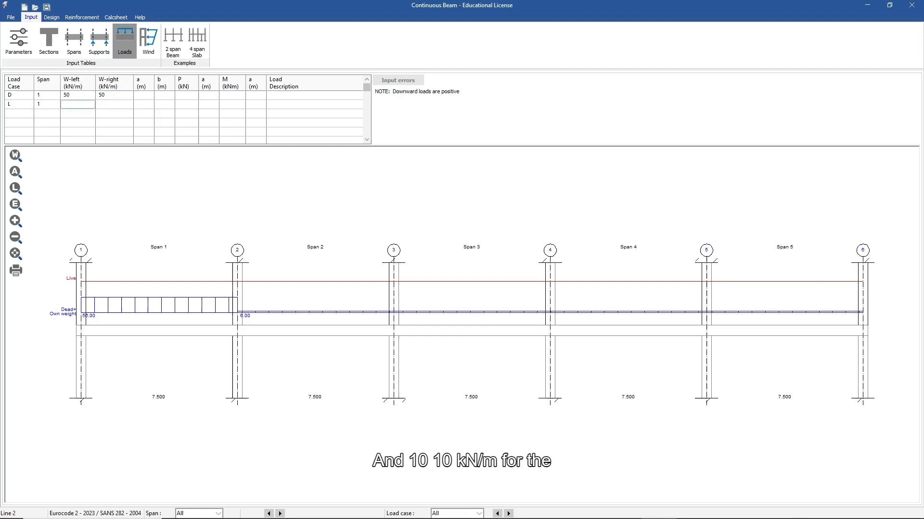
{"action": "type", "text": "10"}
{"action": "key", "text": "Right"}
{"action": "type", "text": "10"}
{"action": "key", "text": "Right"}
Copy span 1's 50 kN/m dead and 10 kN/m live loads onto spans 2 and 3.
{"action": "left_click_drag", "start_coordinate": [20, 96], "coordinate": [114, 105]}
{"action": "key", "text": "ctrl+c"}
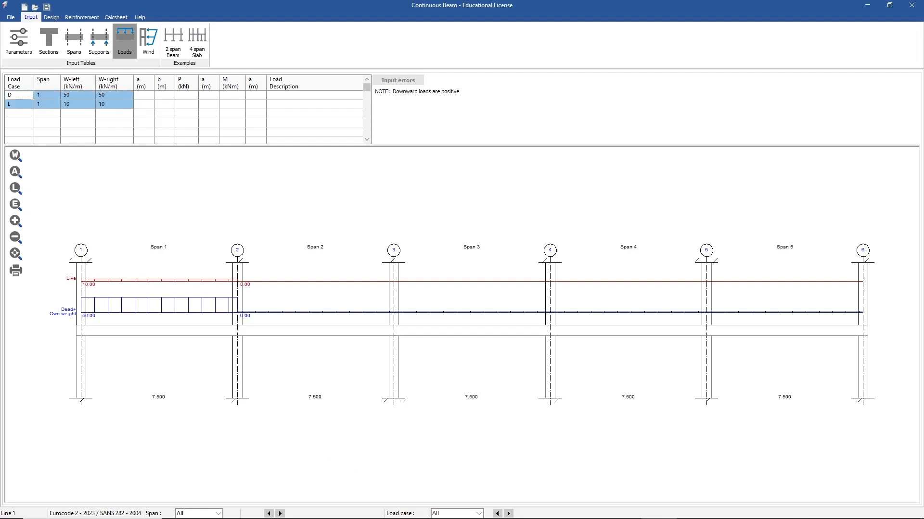
{"action": "left_click", "coordinate": [20, 113]}
{"action": "key", "text": "ctrl+v"}
{"action": "left_click", "coordinate": [48, 114]}
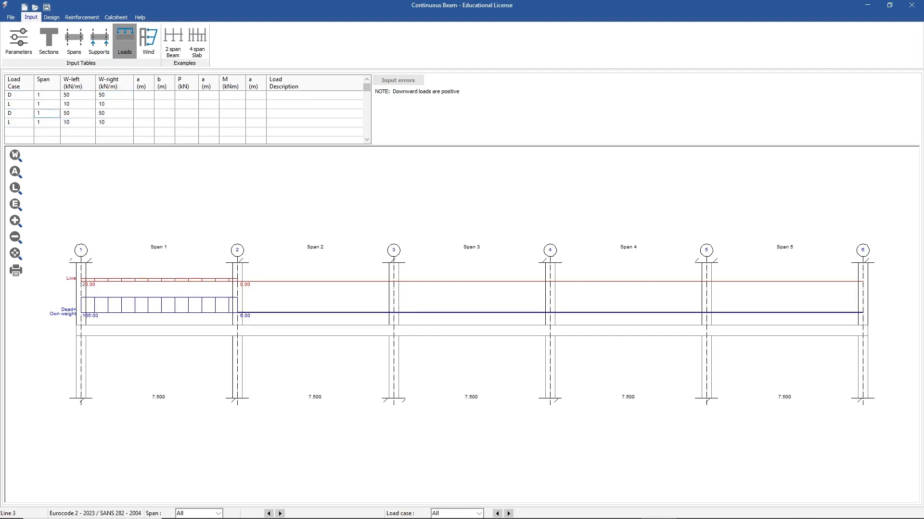
{"action": "type", "text": "2"}
{"action": "key", "text": "Return"}
{"action": "type", "text": "2"}
{"action": "key", "text": "Return"}
{"action": "left_click", "coordinate": [19, 131]}
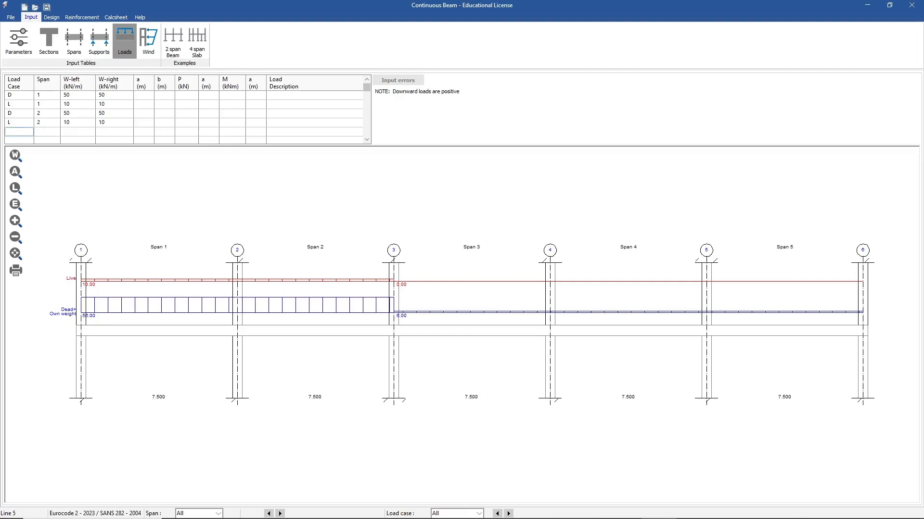
{"action": "key", "text": "ctrl+v"}
{"action": "left_click", "coordinate": [47, 131]}
{"action": "type", "text": "3"}
{"action": "key", "text": "Return"}
{"action": "type", "text": "3"}
{"action": "key", "text": "Return"}
Paste the same loads onto spans 4 and 5, then show the reinforcement detailing parameters.
{"action": "left_click", "coordinate": [19, 132]}
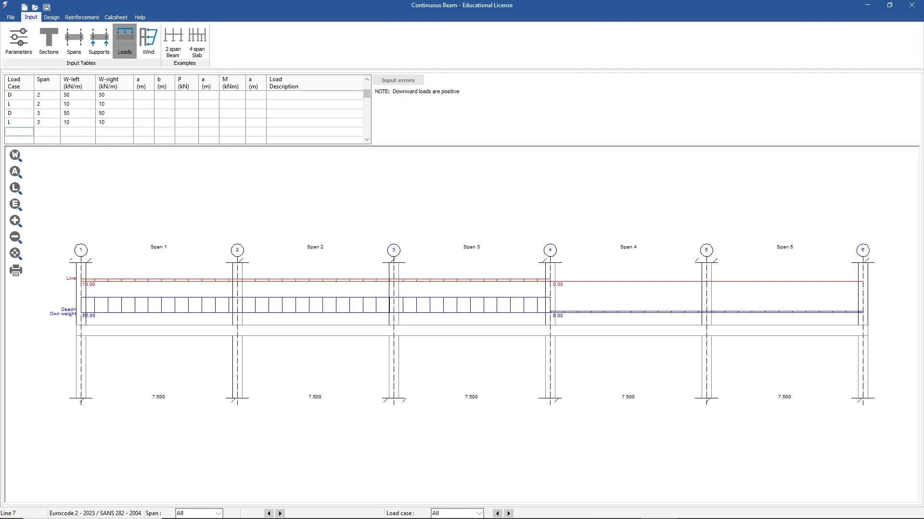
{"action": "key", "text": "ctrl+v"}
{"action": "left_click", "coordinate": [47, 132]}
{"action": "type", "text": "4"}
{"action": "key", "text": "Return"}
{"action": "type", "text": "4"}
{"action": "key", "text": "Return"}
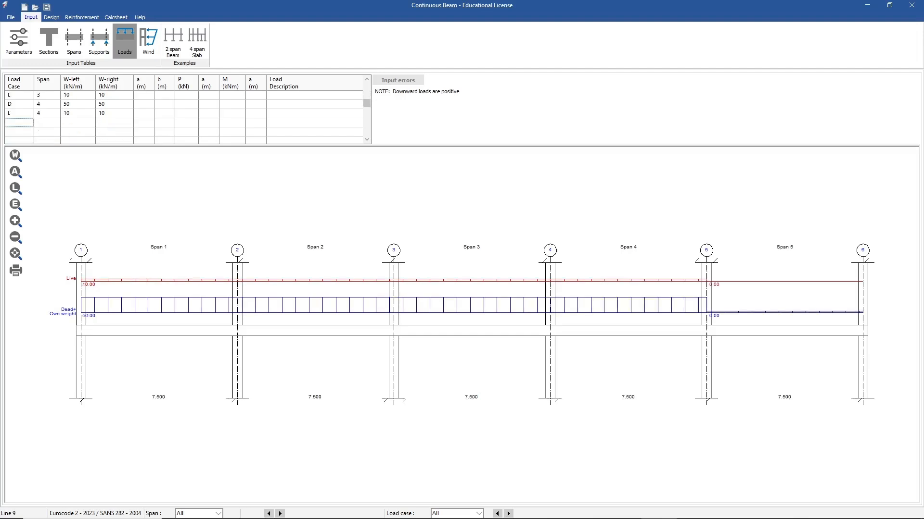
{"action": "key", "text": "ctrl+v"}
{"action": "key", "text": "Right"}
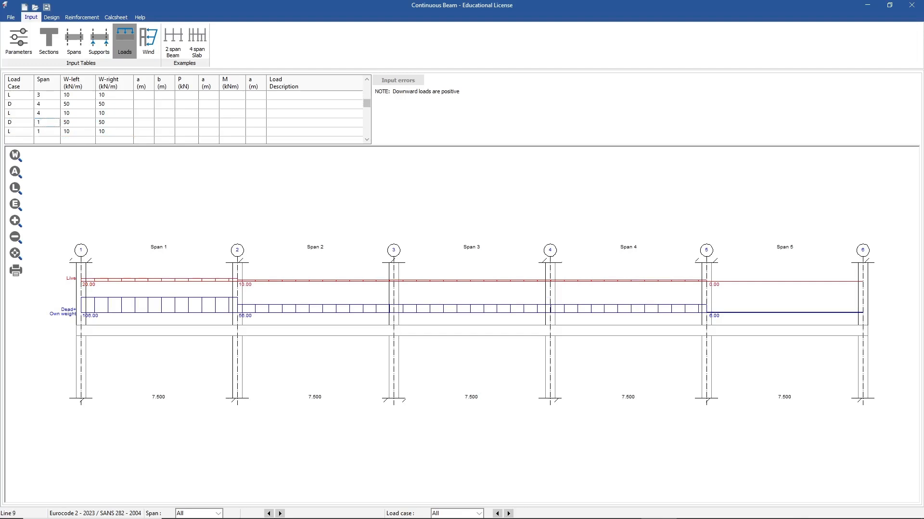
{"action": "type", "text": "5"}
{"action": "key", "text": "Down"}
{"action": "type", "text": "5"}
{"action": "key", "text": "Down"}
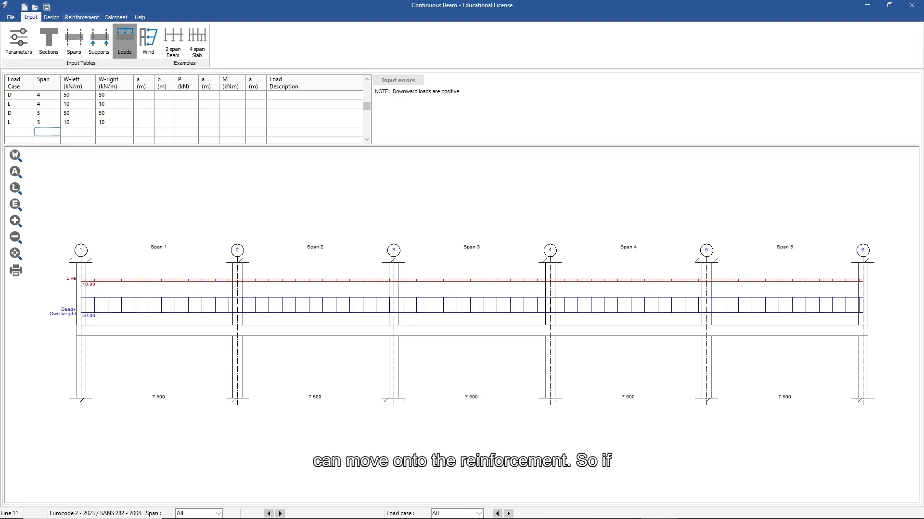
{"action": "left_click", "coordinate": [82, 17]}
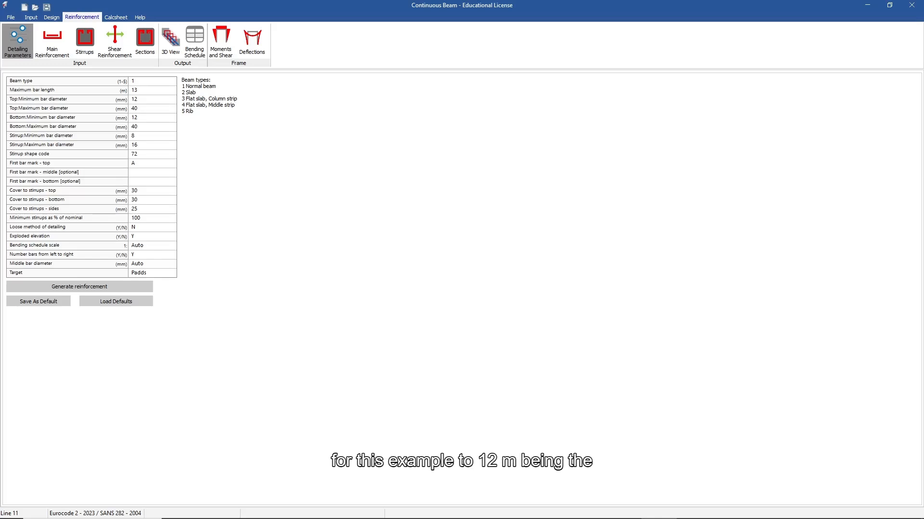
Set the maximum bar length to 12 m and the top maximum diameter to 25.
{"action": "left_click", "coordinate": [152, 90]}
{"action": "type", "text": "12"}
{"action": "key", "text": "Return"}
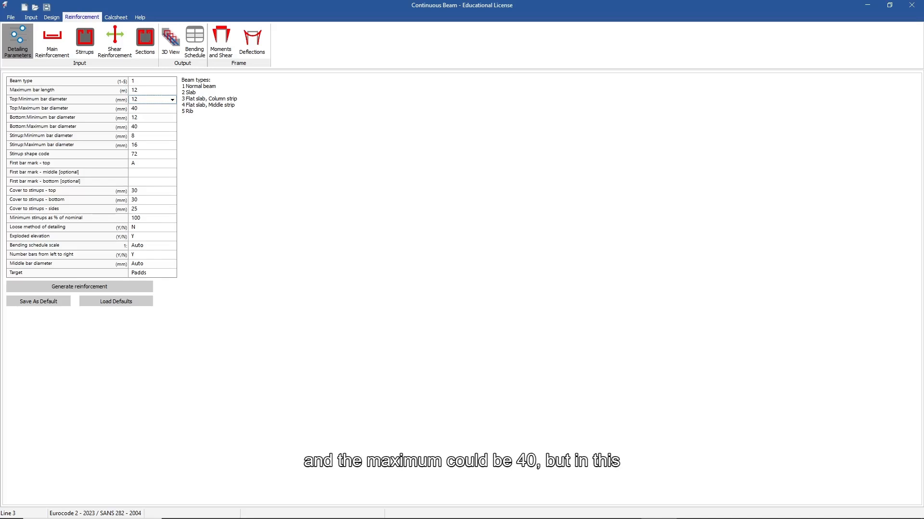
{"action": "left_click", "coordinate": [150, 108]}
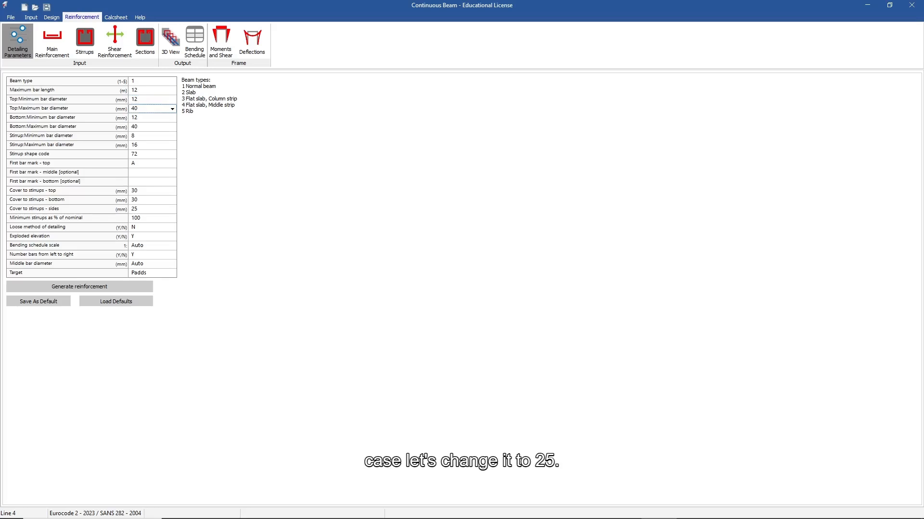
{"action": "type", "text": "25"}
{"action": "key", "text": "Return"}
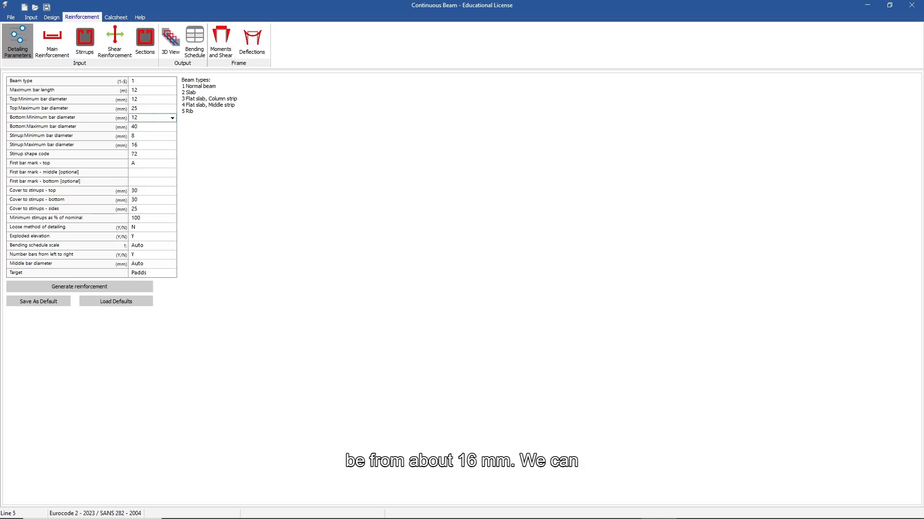
Set the bottom bar diameters to a minimum of 16 and a maximum of 25.
{"action": "left_click", "coordinate": [172, 119]}
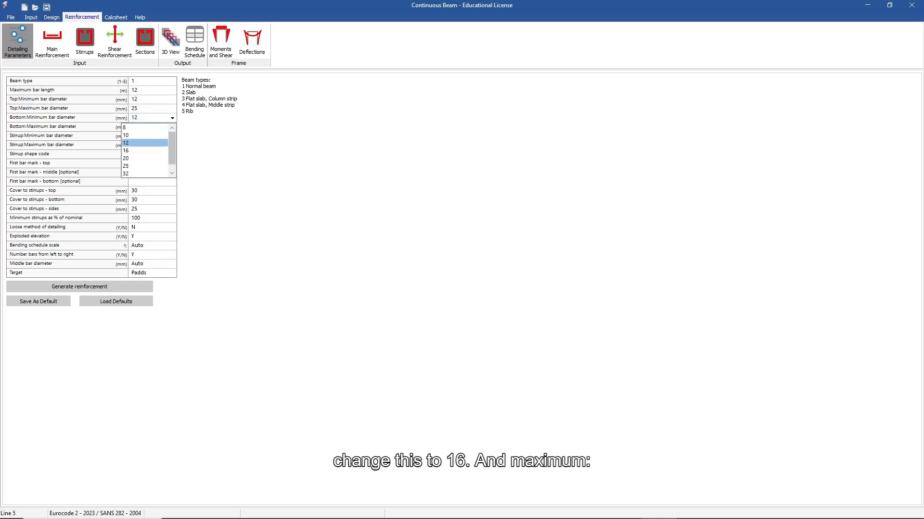
{"action": "left_click", "coordinate": [149, 151]}
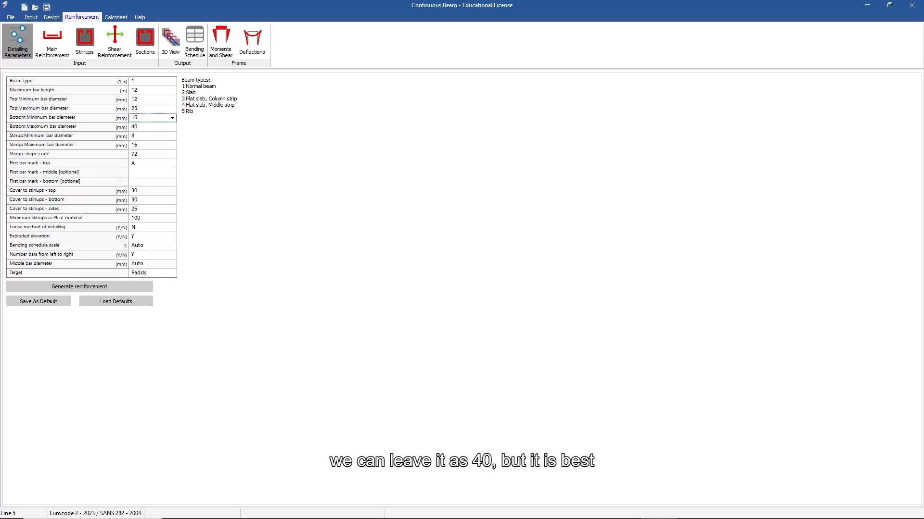
{"action": "left_click", "coordinate": [154, 127]}
{"action": "type", "text": "25"}
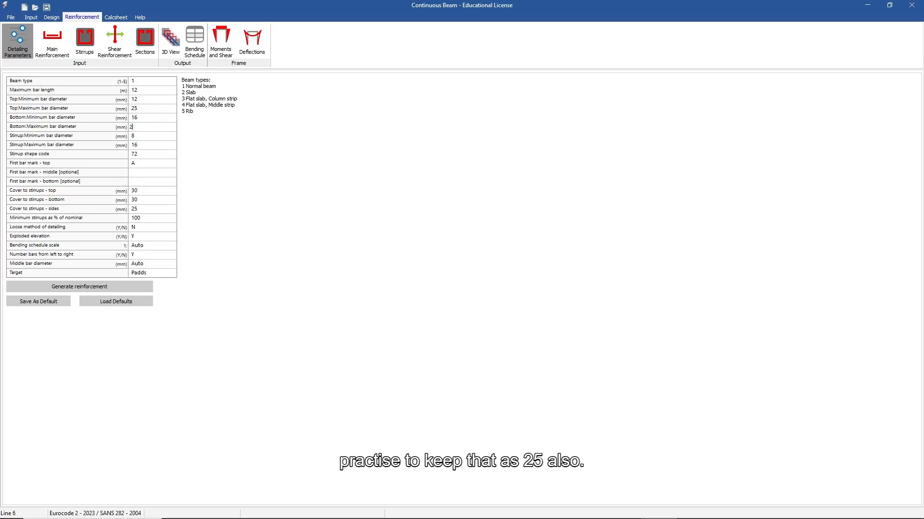
{"action": "key", "text": "Return"}
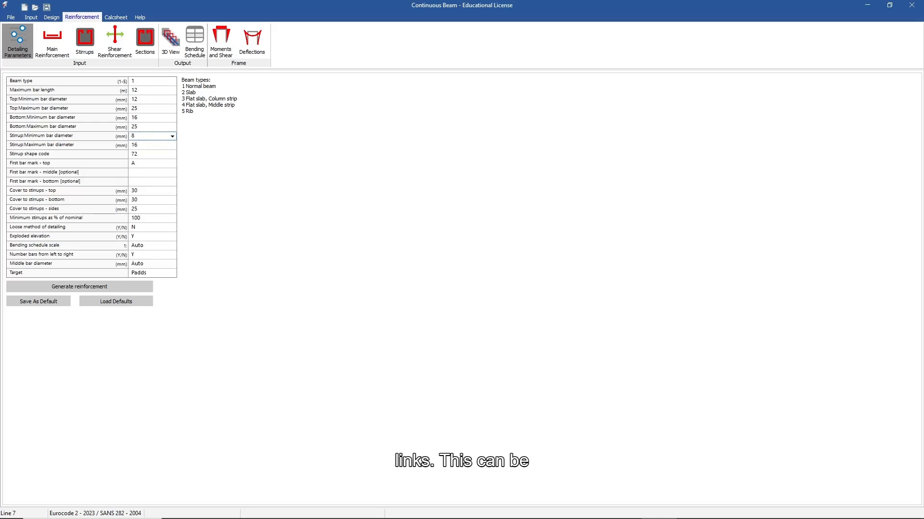
Limit stirrups to 12 mm with shape code 60 and generate the reinforcement.
{"action": "left_click", "coordinate": [144, 145]}
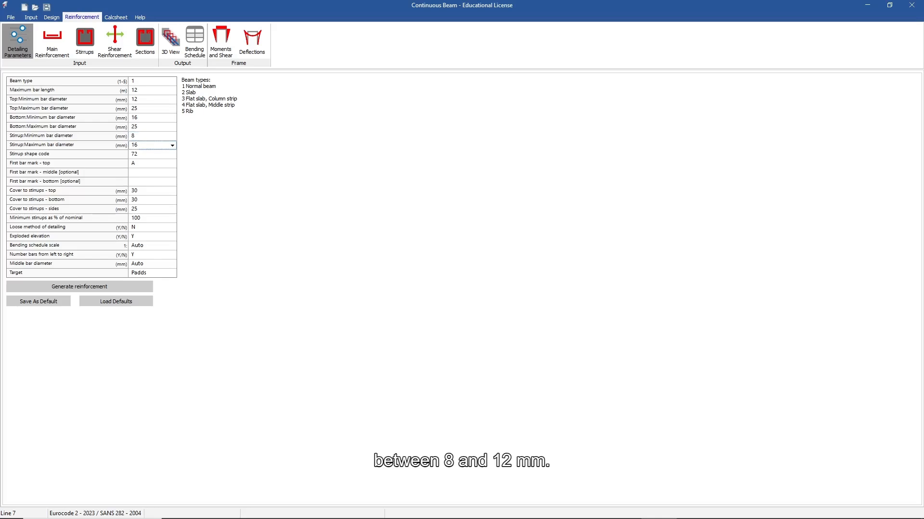
{"action": "double_click", "coordinate": [136, 145]}
{"action": "type", "text": "12"}
{"action": "left_click", "coordinate": [150, 155]}
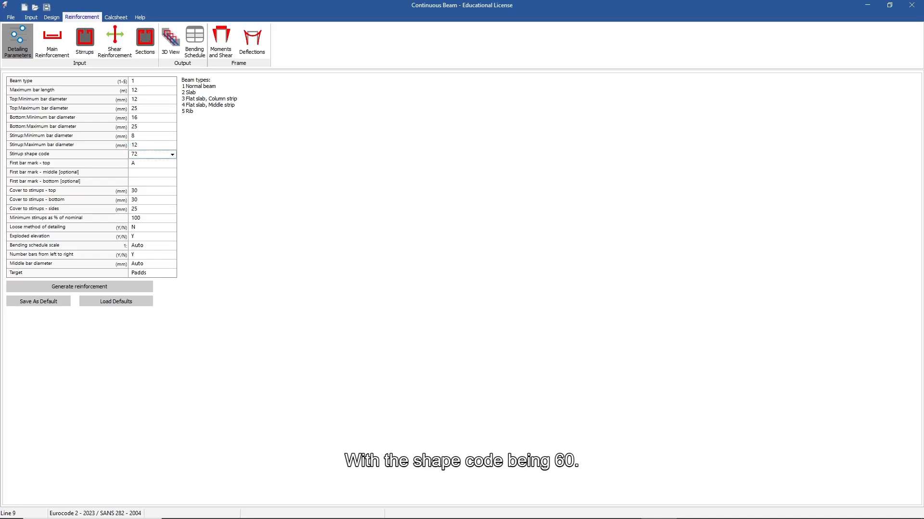
{"action": "left_click", "coordinate": [172, 154]}
{"action": "left_click", "coordinate": [148, 164]}
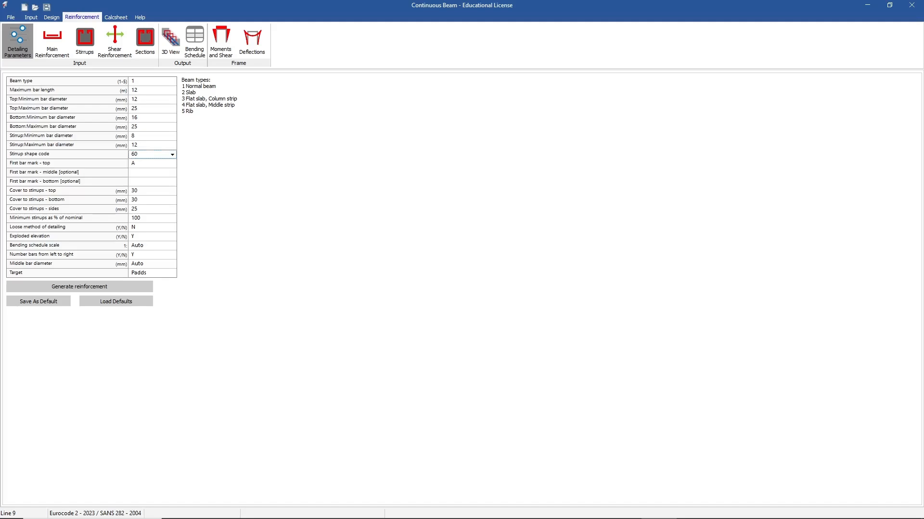
{"action": "left_click", "coordinate": [79, 286]}
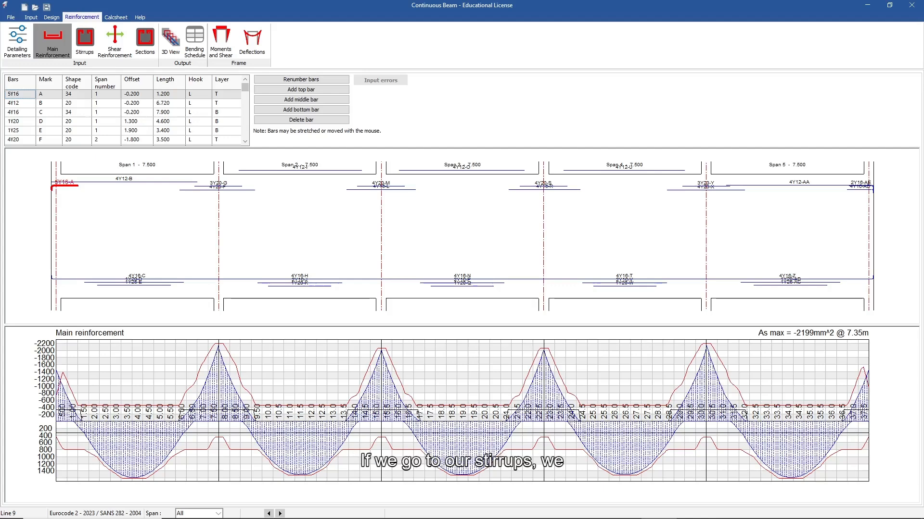
Display the generated stirrups, then the shear reinforcement spacing along the five spans.
{"action": "left_click", "coordinate": [84, 41]}
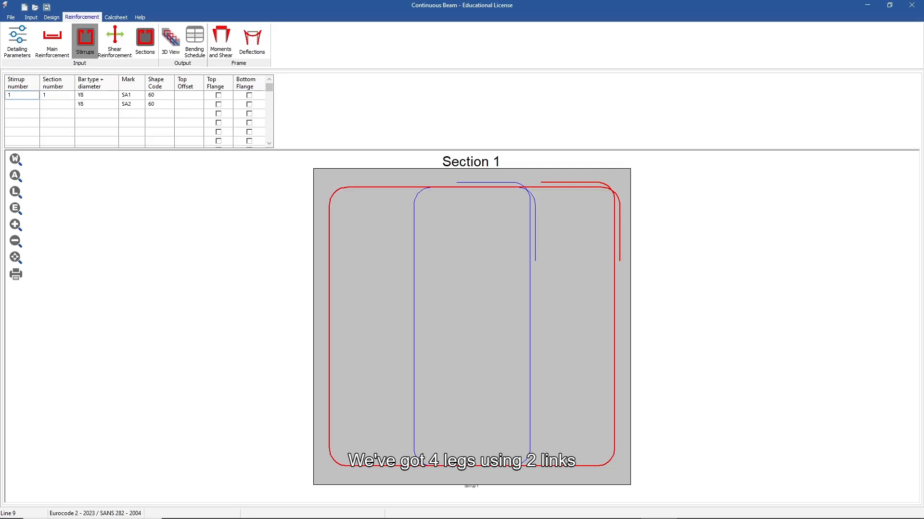
{"action": "left_click", "coordinate": [115, 41]}
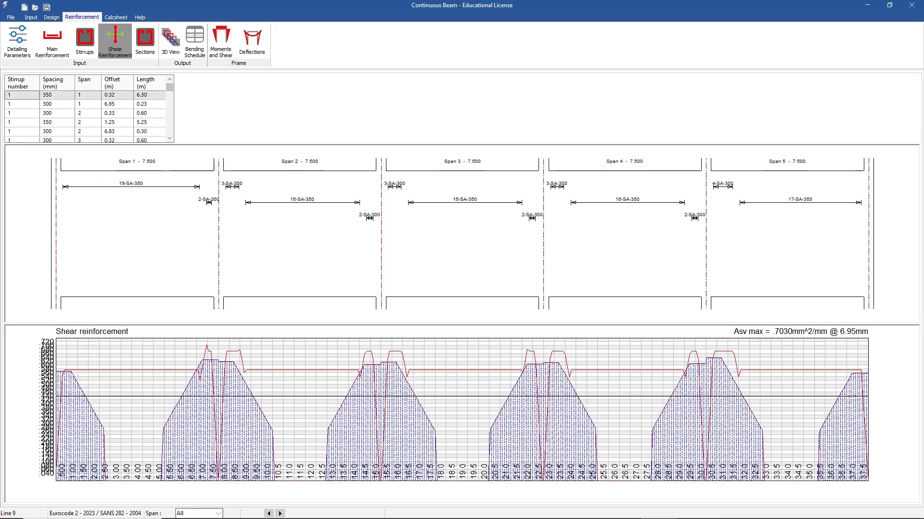
Inspect cross sections B to E, shift section E to 5.054 m in span 3, then view in 3D.
{"action": "left_click", "coordinate": [146, 41]}
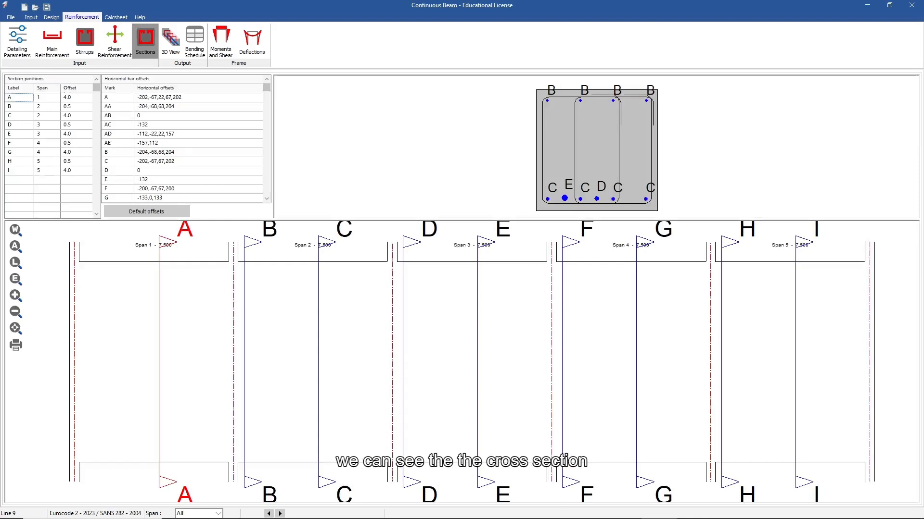
{"action": "left_click", "coordinate": [245, 362]}
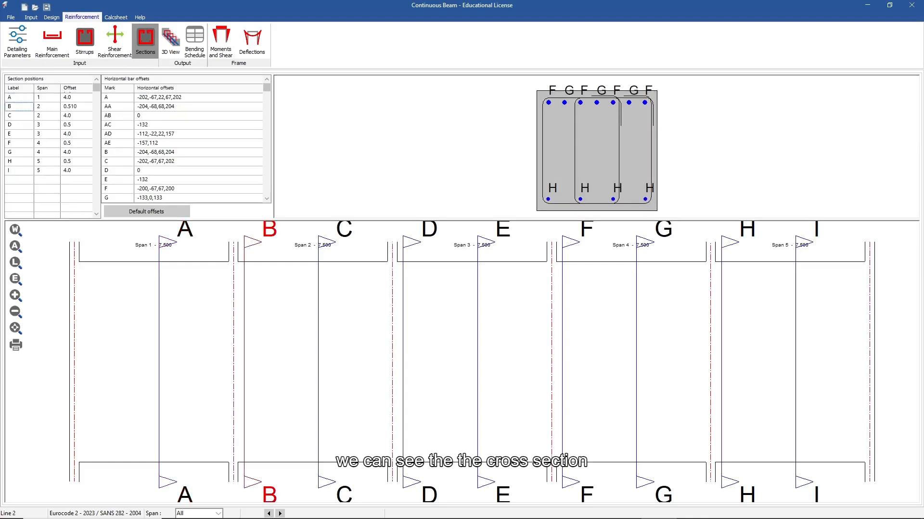
{"action": "left_click", "coordinate": [317, 362]}
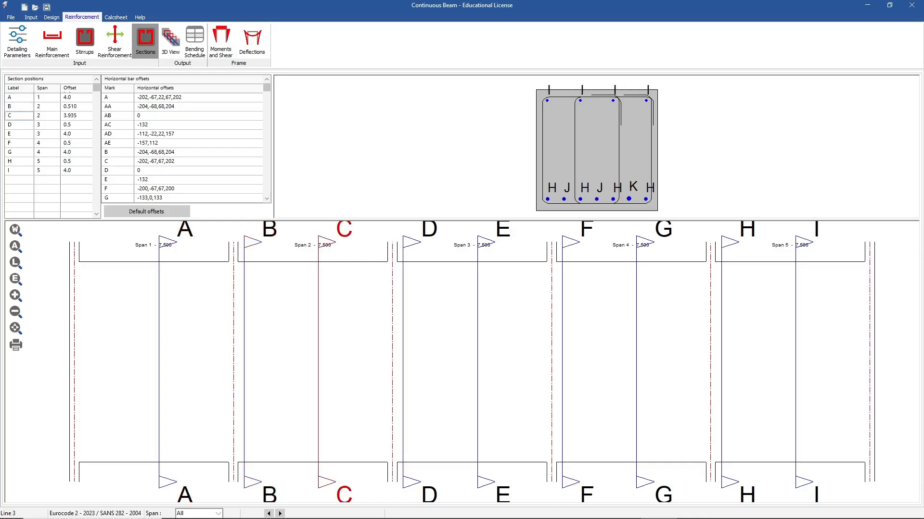
{"action": "left_click", "coordinate": [402, 362]}
{"action": "left_click", "coordinate": [477, 361]}
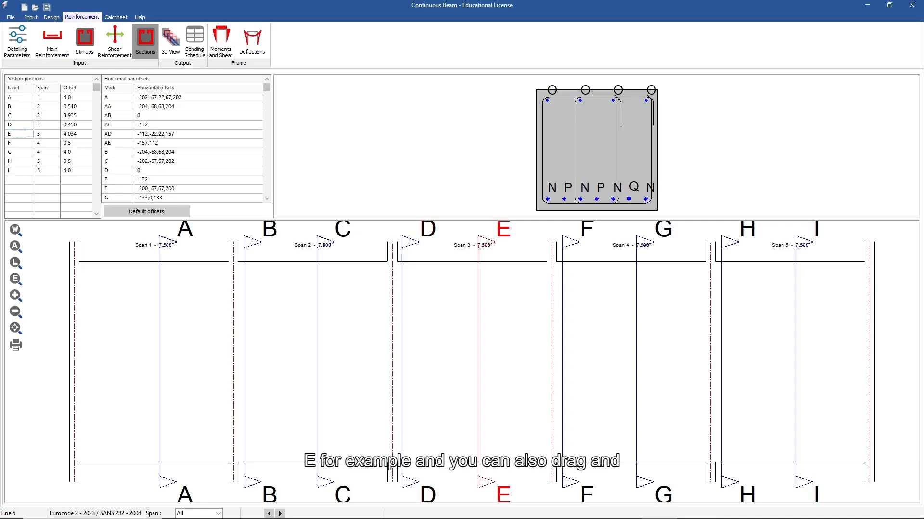
{"action": "left_click_drag", "start_coordinate": [477, 362], "coordinate": [499, 361]}
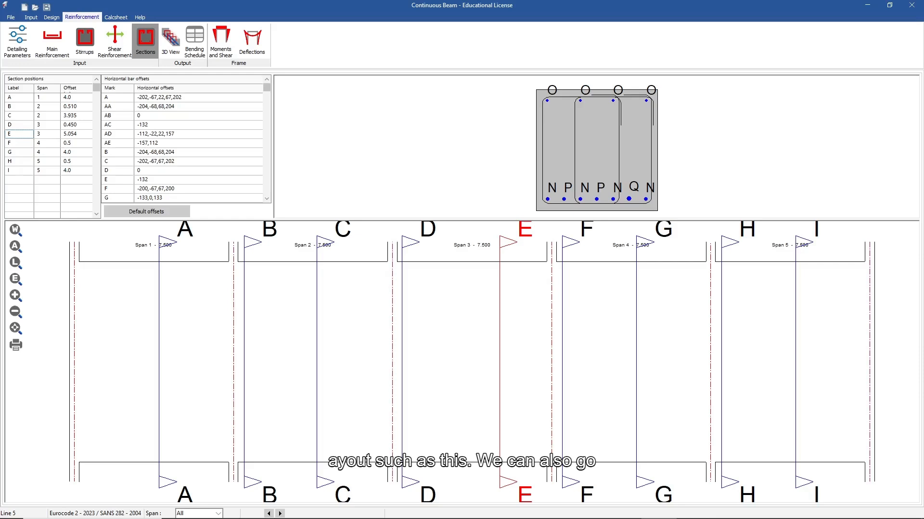
{"action": "left_click", "coordinate": [171, 42]}
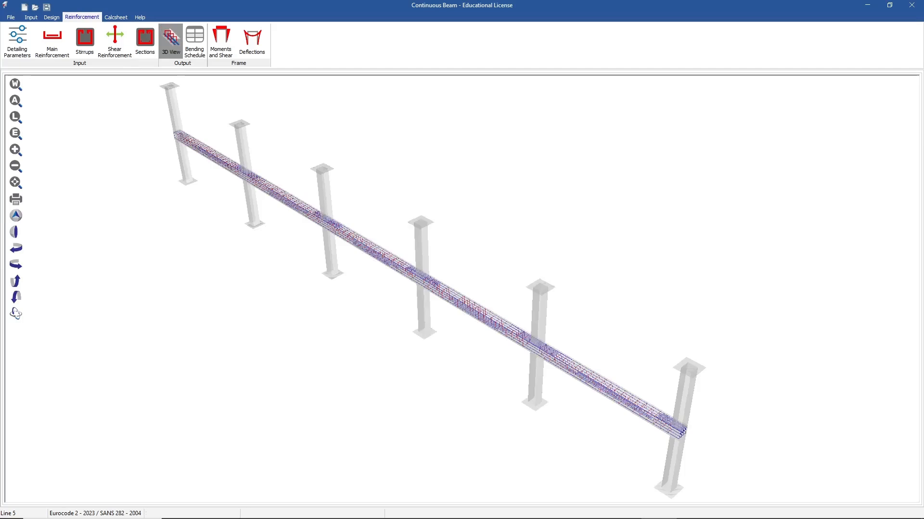
Zoom and pan the 3D model to inspect the beam, columns and reinforcement cage.
{"action": "scroll", "coordinate": [450, 301], "scroll_direction": "up", "scroll_amount": 6}
{"action": "middle_click_drag", "start_coordinate": [451, 301], "coordinate": [864, 381]}
{"action": "scroll", "coordinate": [508, 254], "scroll_direction": "down", "scroll_amount": 4}
{"action": "scroll", "coordinate": [692, 302], "scroll_direction": "up", "scroll_amount": 5}
{"action": "middle_click_drag", "start_coordinate": [226, 248], "coordinate": [392, 259]}
{"action": "scroll", "coordinate": [428, 308], "scroll_direction": "down", "scroll_amount": 5}
{"action": "scroll", "coordinate": [430, 300], "scroll_direction": "down", "scroll_amount": 1}
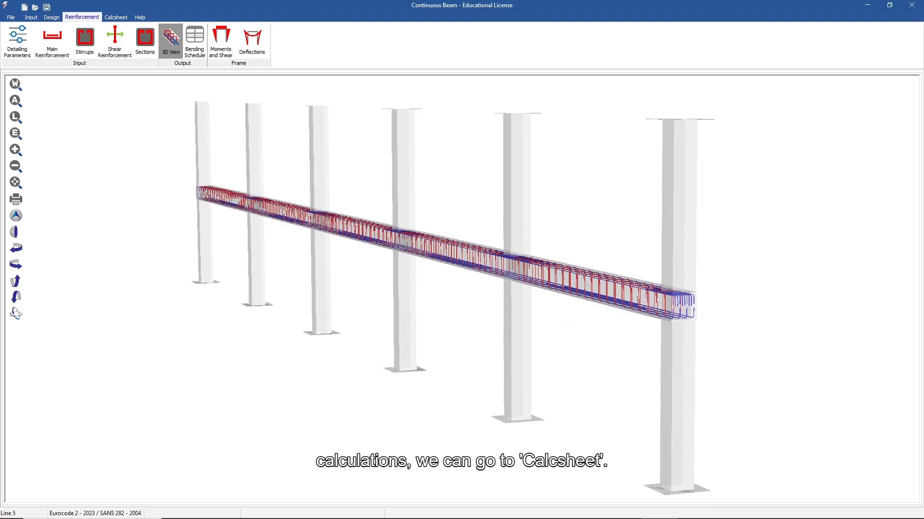
Open the Calcsheet and scroll through its input tables, load table and span diagrams.
{"action": "left_click", "coordinate": [116, 17]}
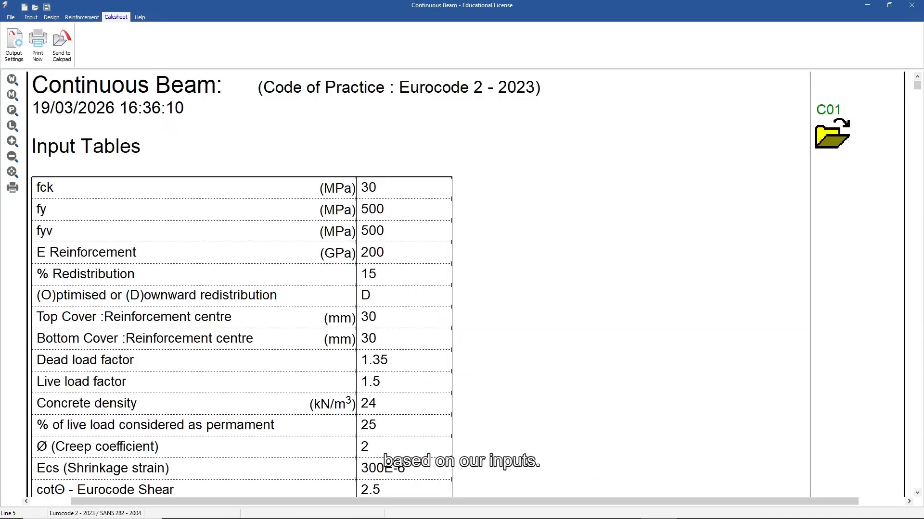
{"action": "scroll", "coordinate": [462, 284], "scroll_direction": "down", "scroll_amount": 4}
{"action": "scroll", "coordinate": [461, 283], "scroll_direction": "down", "scroll_amount": 15}
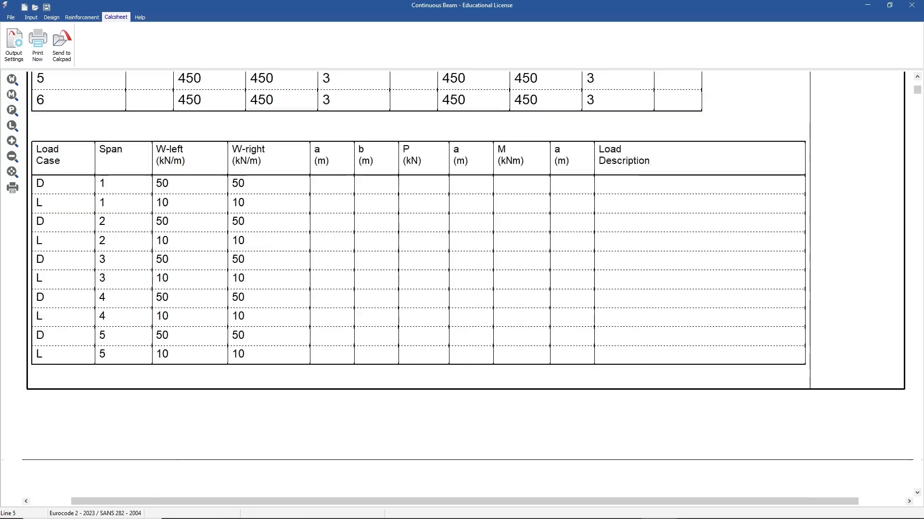
{"action": "scroll", "coordinate": [462, 284], "scroll_direction": "down", "scroll_amount": 15}
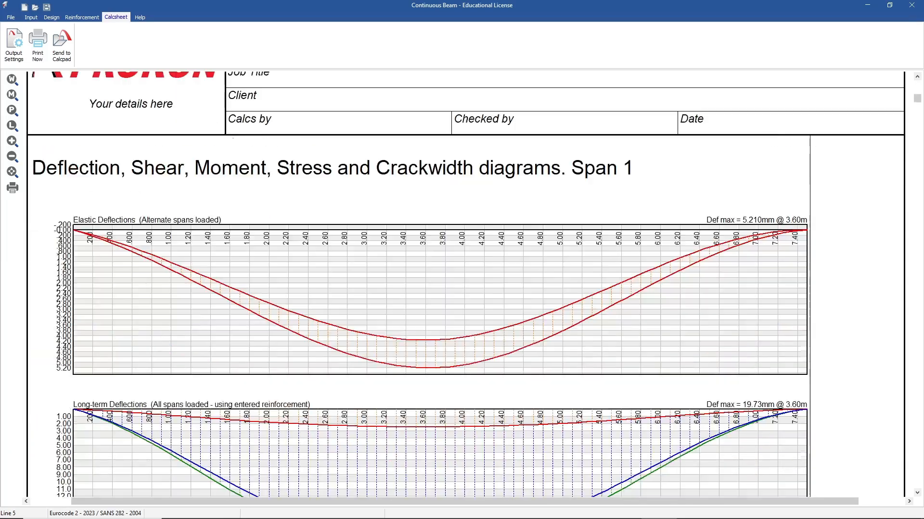
{"action": "scroll", "coordinate": [461, 283], "scroll_direction": "down", "scroll_amount": 15}
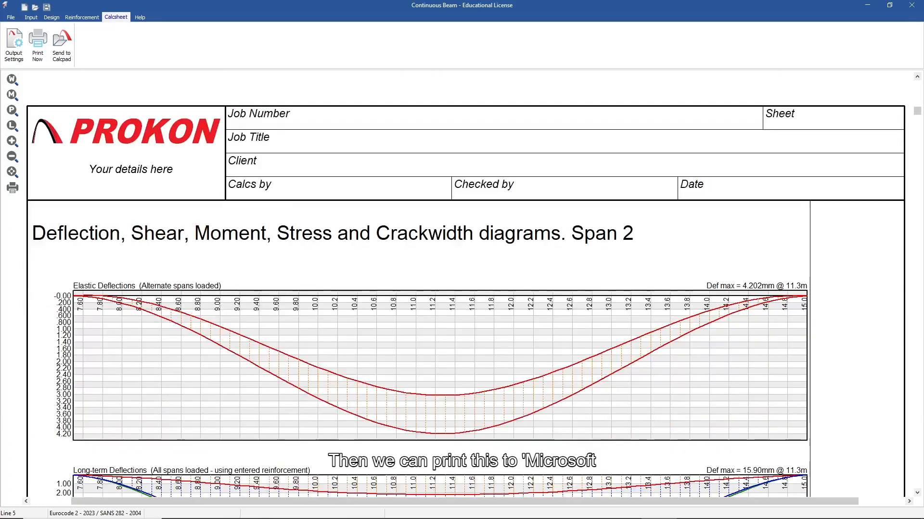
Print the calcsheet using the Microsoft Print to PDF printer.
{"action": "left_click", "coordinate": [37, 43]}
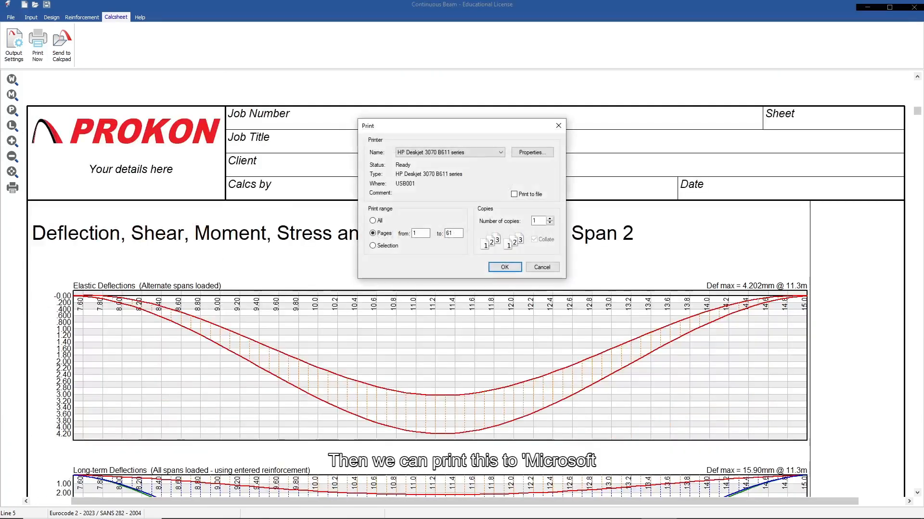
{"action": "left_click", "coordinate": [450, 152]}
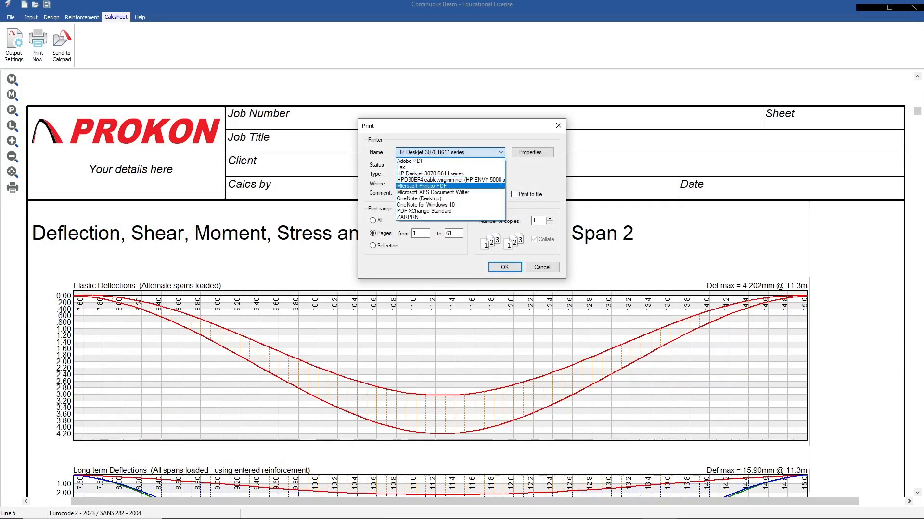
{"action": "left_click", "coordinate": [447, 186]}
{"action": "left_click", "coordinate": [504, 267]}
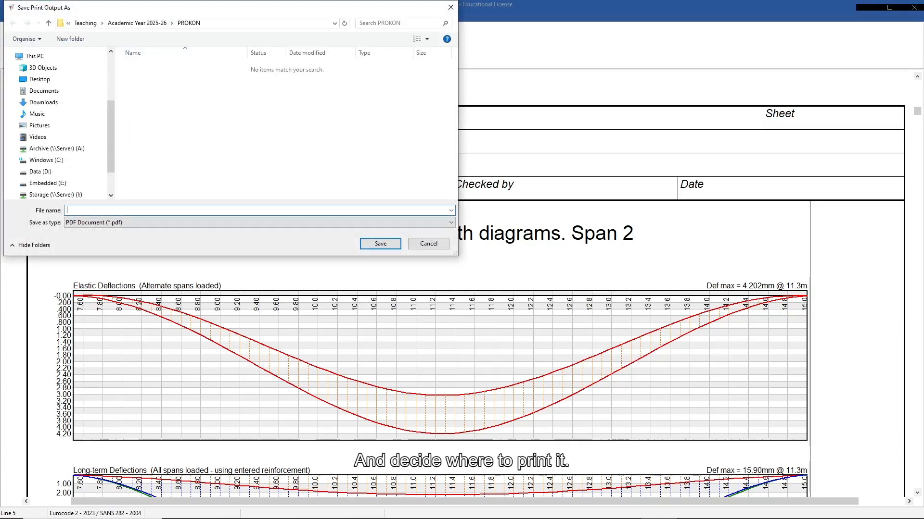
Save the PDF as 'Tutorials' in the PROKON folder.
{"action": "type", "text": "utori"}
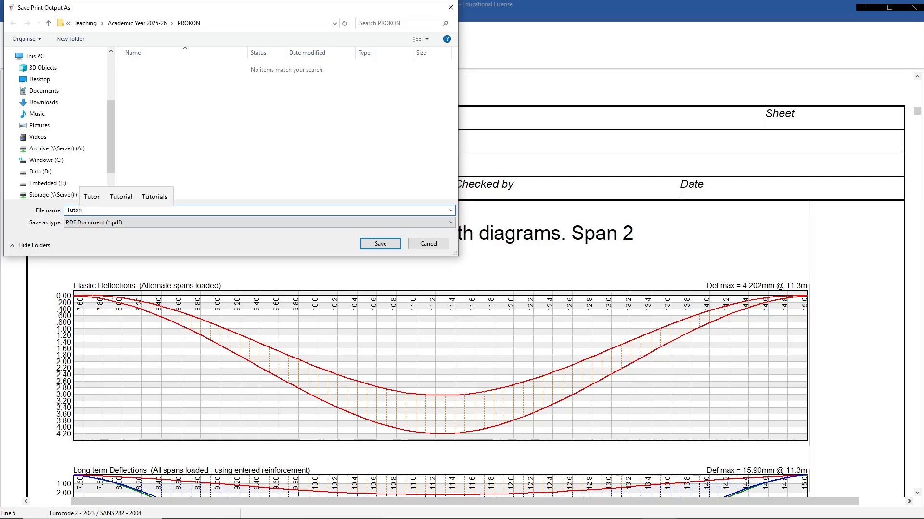
{"action": "key", "text": "BackSpace"}
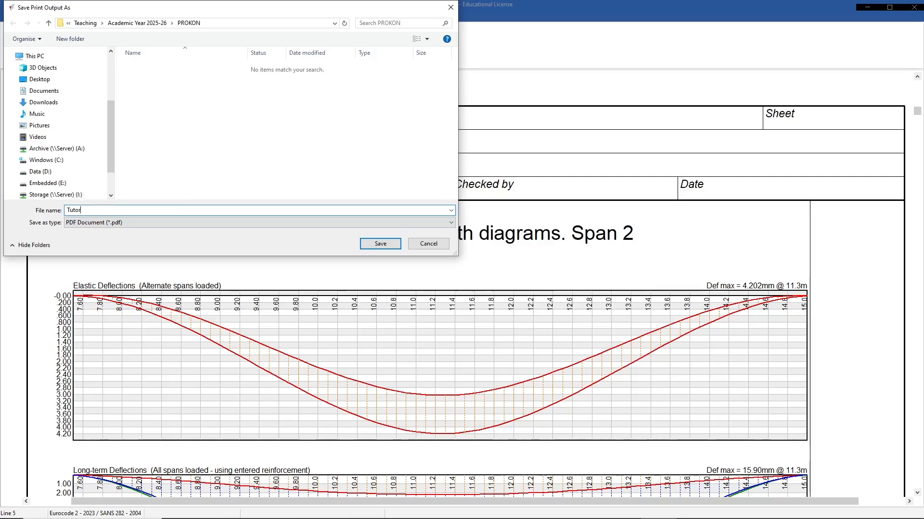
{"action": "type", "text": "als"}
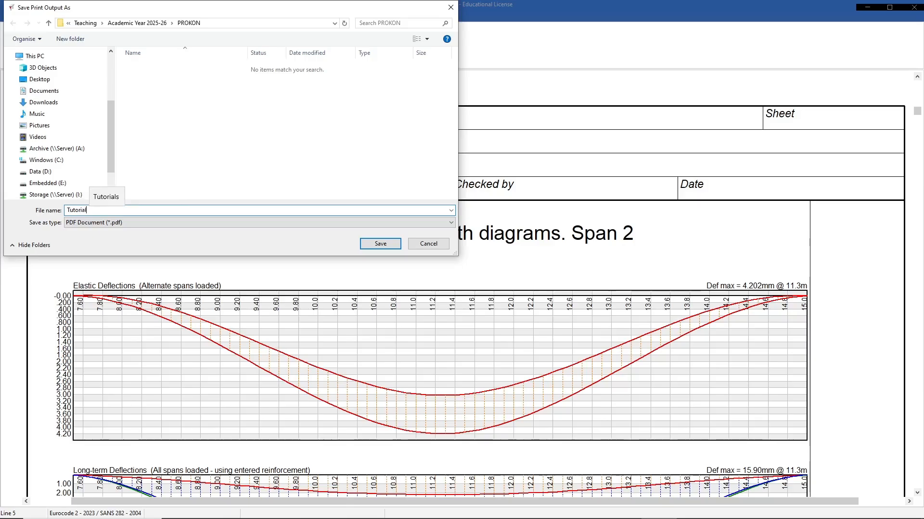
{"action": "key", "text": "Return"}
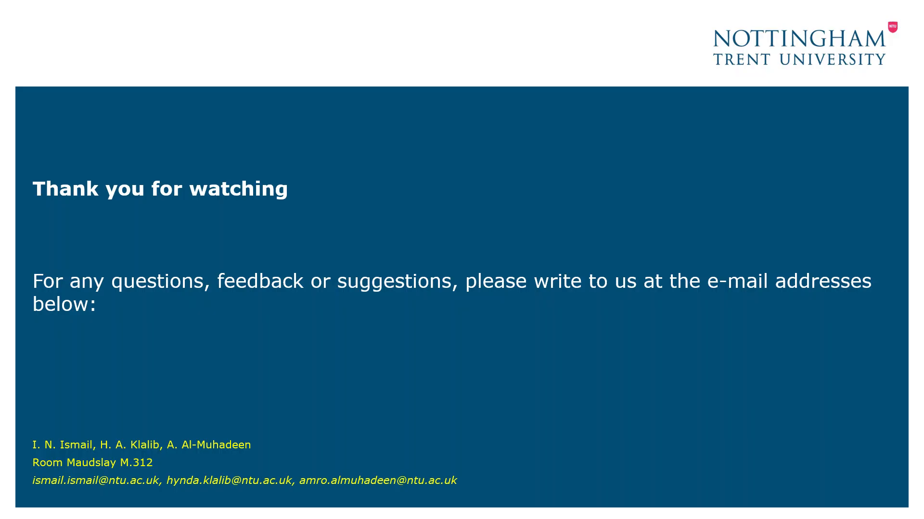